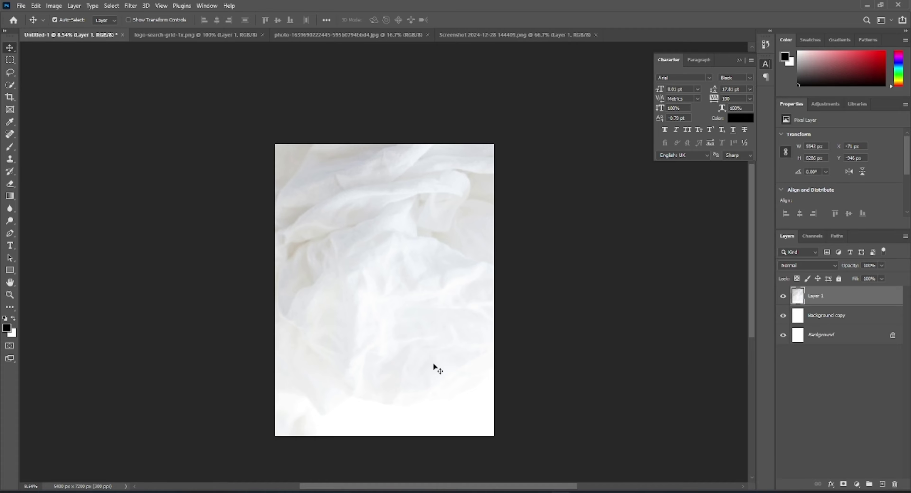
- Add a Bevel & Emboss texture to the fabric layer with the second Grass pattern and a depth of about +876%
scroll(407, 253, up, 3)
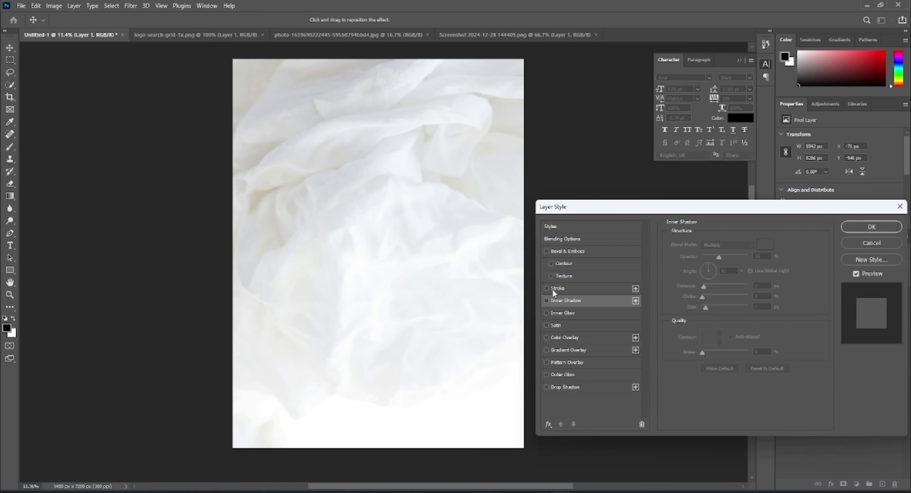
click(553, 290)
click(546, 287)
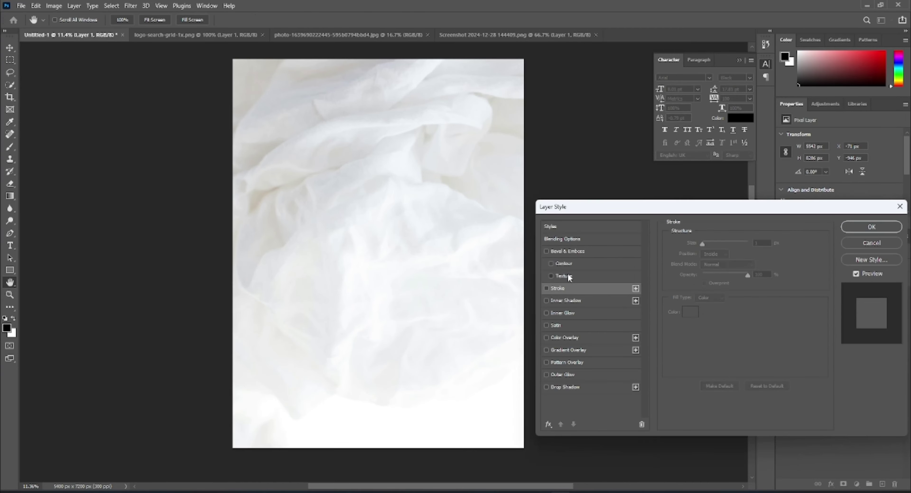
click(562, 276)
click(721, 253)
click(655, 309)
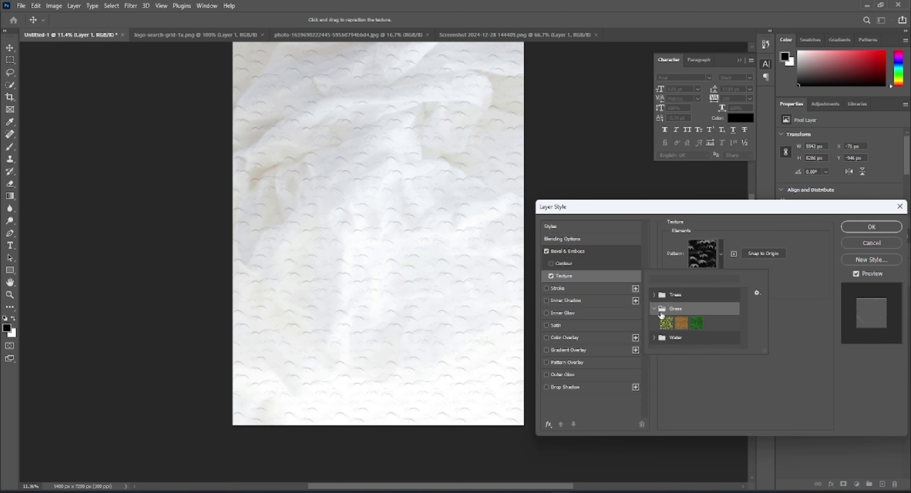
click(681, 320)
click(725, 263)
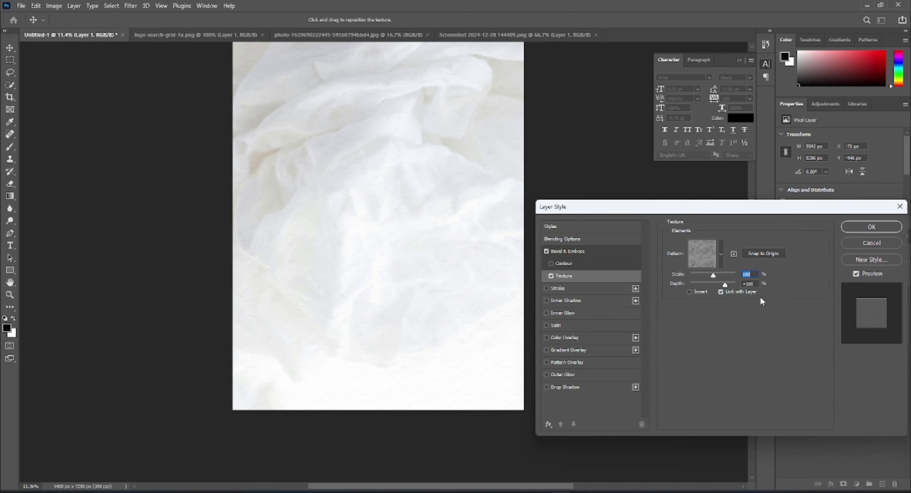
mouse_move(725, 285)
mouse_down()
mouse_move(739, 285)
mouse_move(709, 285)
mouse_move(729, 285)
mouse_up()
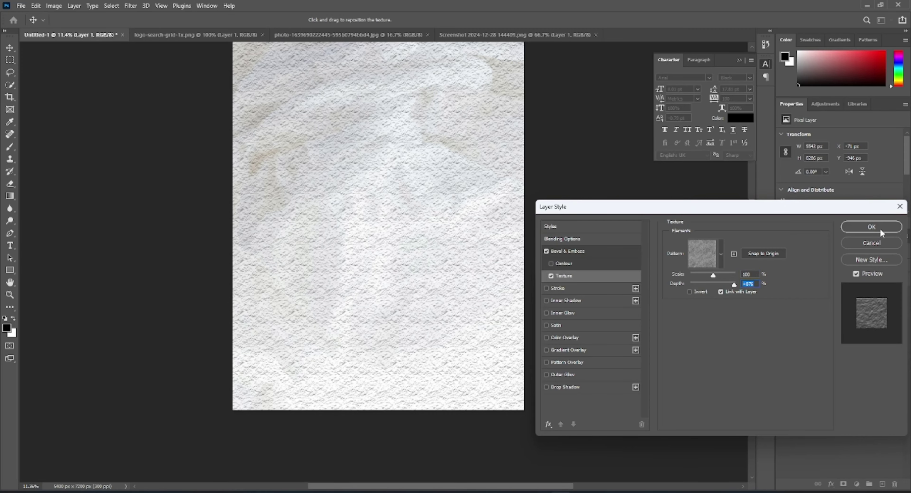
click(873, 227)
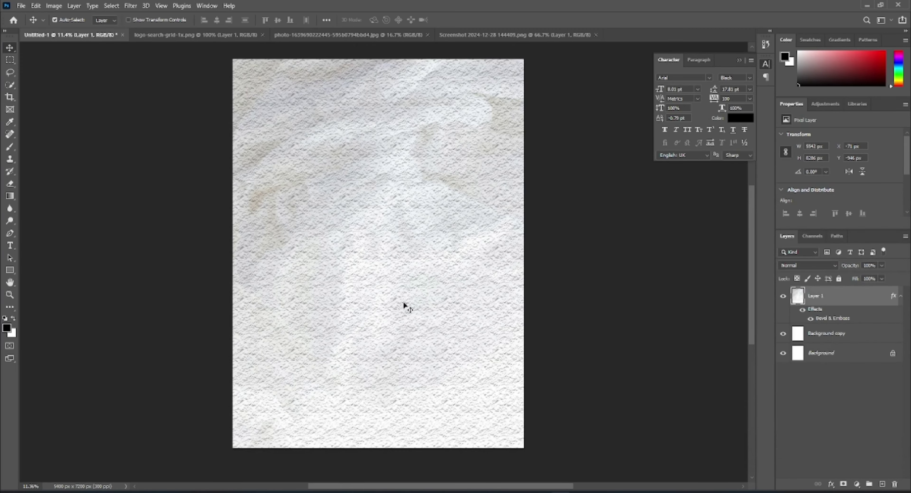
- In the pizza screenshot document, quick-select the dark background around the board, add a blank layer underneath and reselect the pizza layer
click(483, 35)
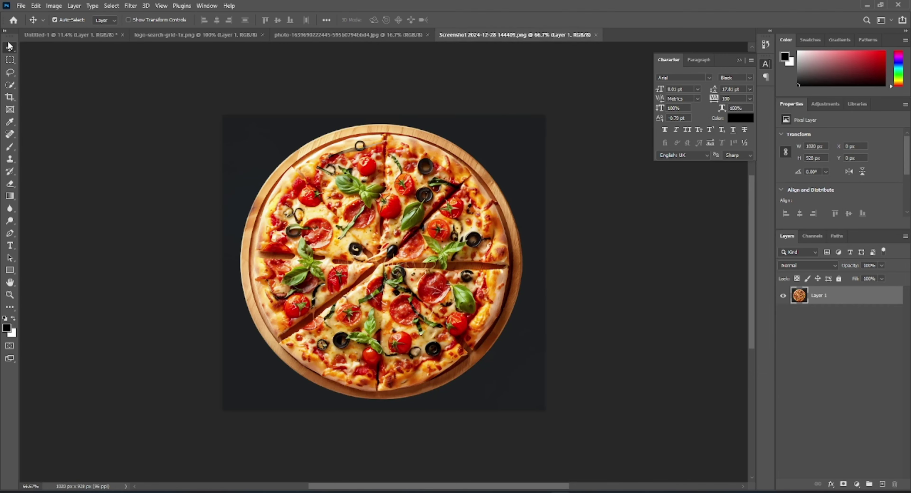
click(10, 87)
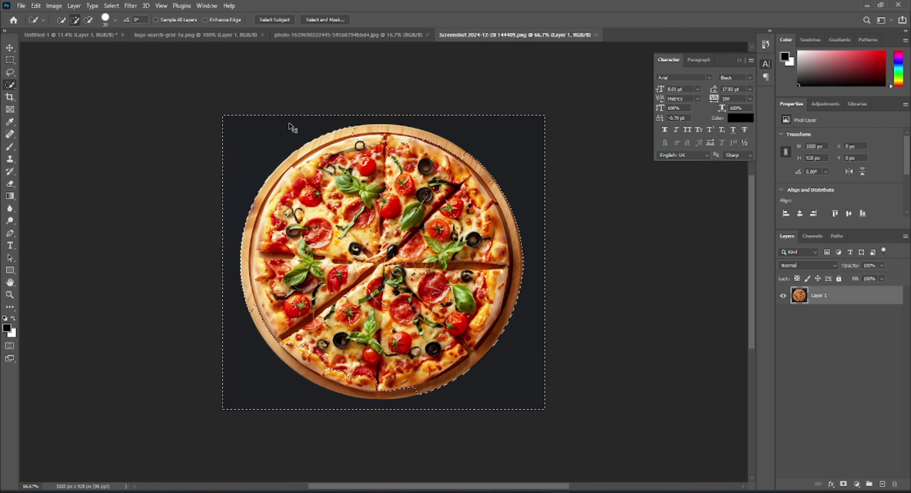
drag(529, 290, 283, 387)
click(882, 483)
drag(845, 297, 837, 318)
click(819, 294)
key(ctrl+BackSpace)
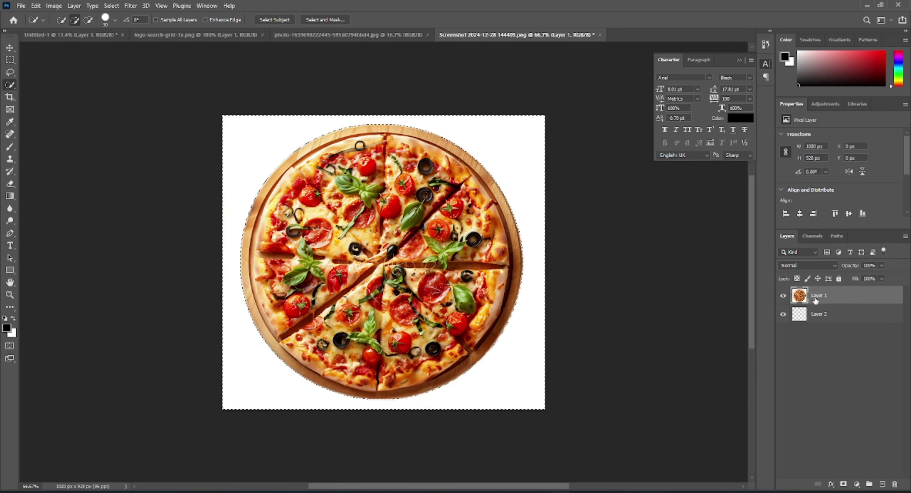
key(v)
click(112, 83)
key(ctrl+d)
click(800, 299)
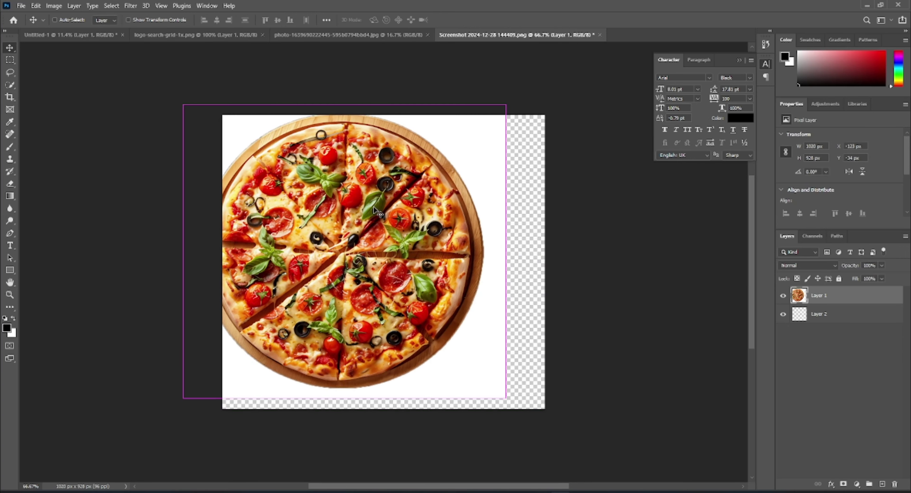
- Delete the background around the pizza and bring the cut-out into the Untitled-1 poster
key(Delete)
key(ctrl+d)
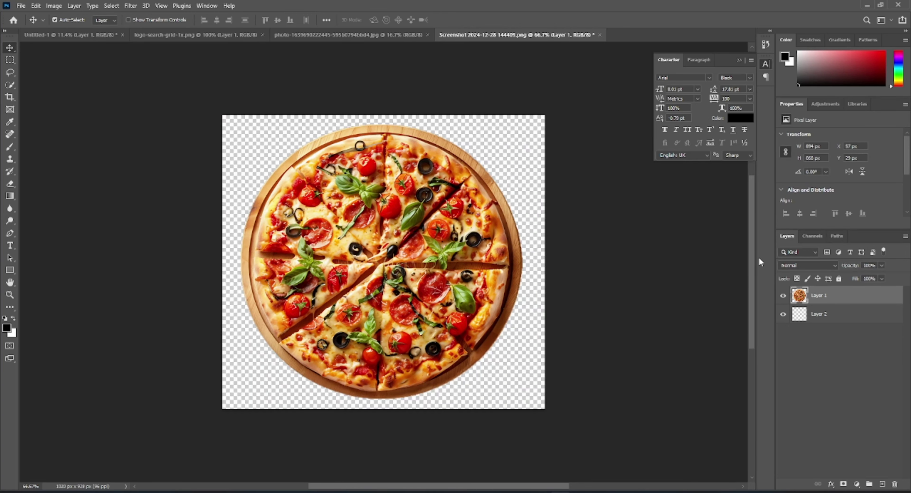
drag(300, 214, 488, 358)
- Scale the pizza proportionally to about 4240 px wide and place it in the upper middle of the poster
key(ctrl+t)
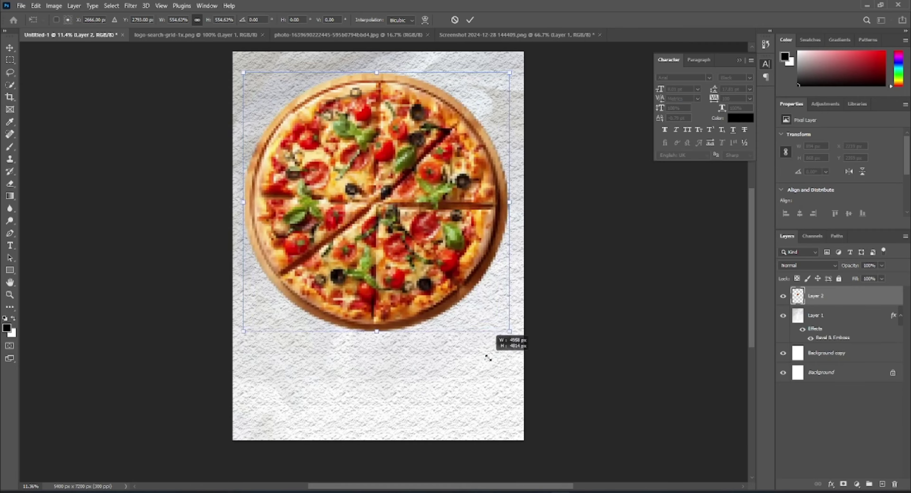
drag(406, 164, 406, 201)
key(Return)
drag(362, 125, 362, 111)
key(ctrl+t)
drag(516, 98, 478, 133)
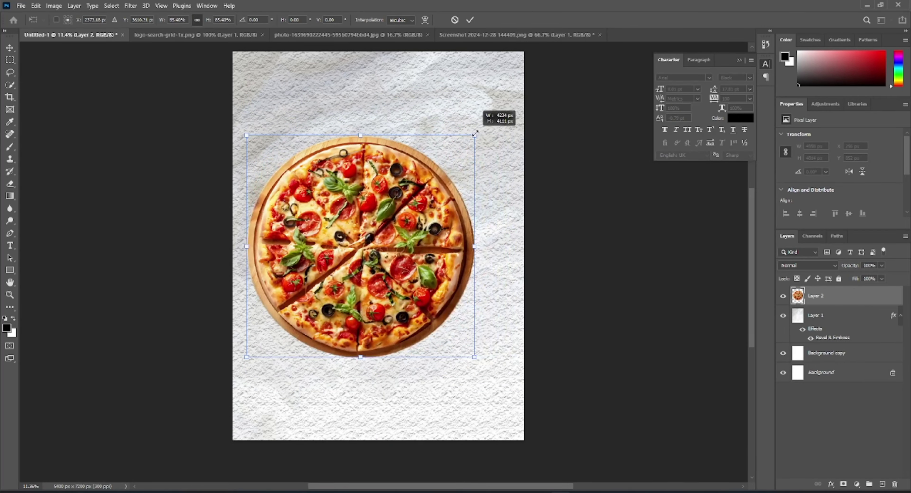
drag(486, 362, 494, 357)
mouse_move(392, 286)
mouse_down()
mouse_move(411, 286)
mouse_move(409, 233)
mouse_up()
key(Return)
- Select the upper half of the pizza with a rectangular marquee and delete it
key(m)
mouse_move(232, 193)
mouse_down()
mouse_move(497, 193)
mouse_move(589, 70)
mouse_up()
key(Delete)
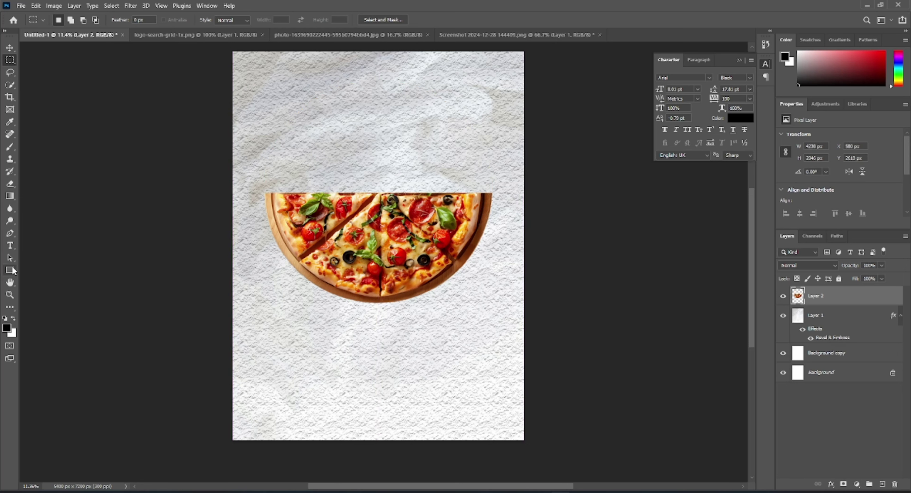
- Draw a rectangle of 5812 by 865 px across the full poster width, directly above the pizza's cut edge
click(13, 270)
mouse_move(228, 129)
mouse_down()
mouse_move(305, 131)
mouse_move(540, 192)
mouse_up()
drag(384, 130, 383, 145)
- Try dark red-brown and black fills on the rectangle and settle on a very dark brown
click(106, 19)
click(165, 37)
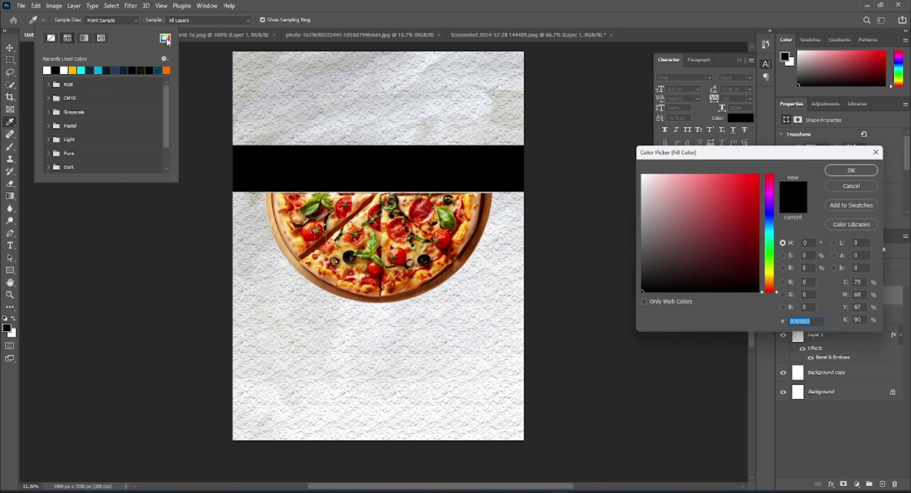
click(755, 260)
click(842, 171)
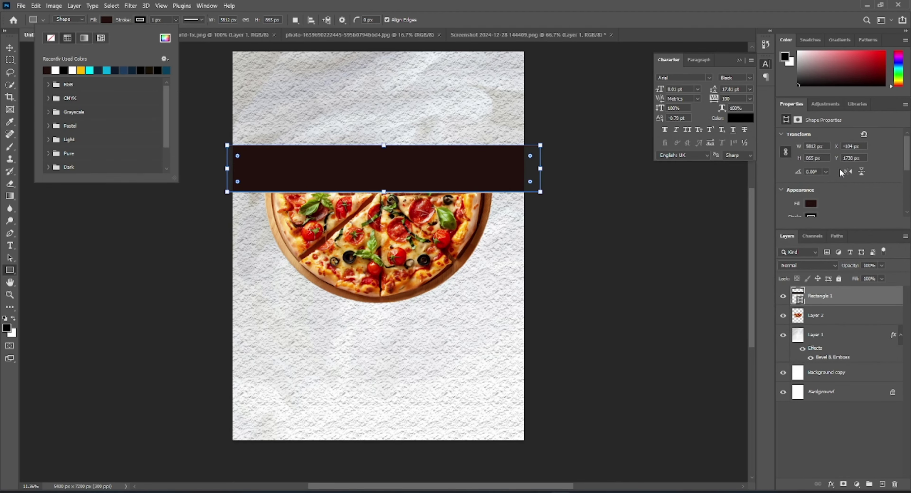
click(166, 38)
click(740, 290)
click(850, 170)
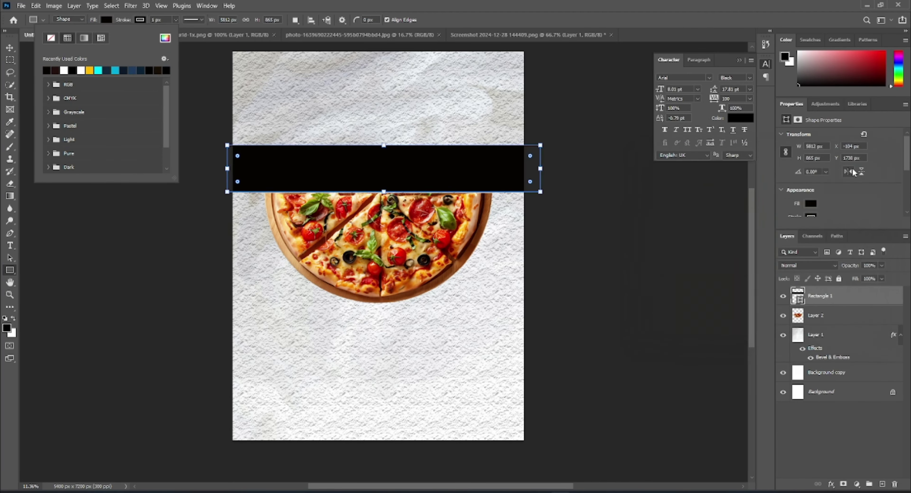
click(165, 38)
click(849, 169)
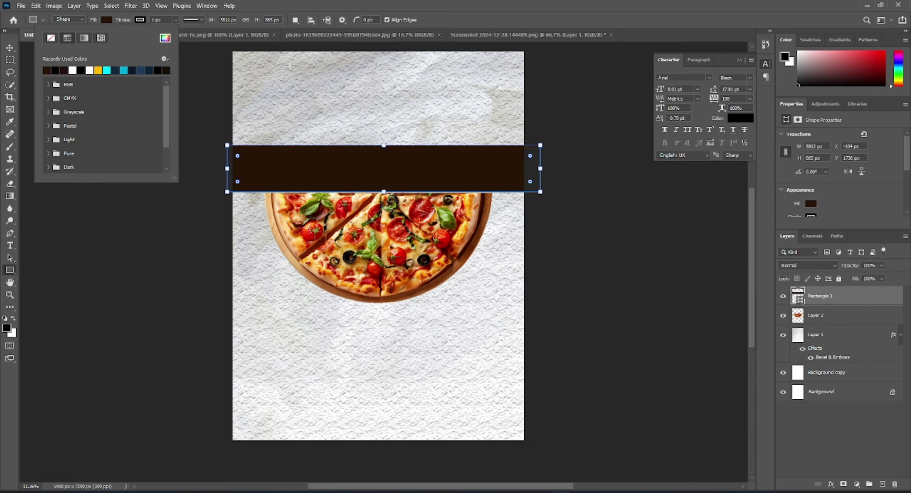
- Remove the stroke from the dark brown rectangle
click(140, 20)
click(85, 38)
click(388, 159)
click(481, 211)
click(10, 48)
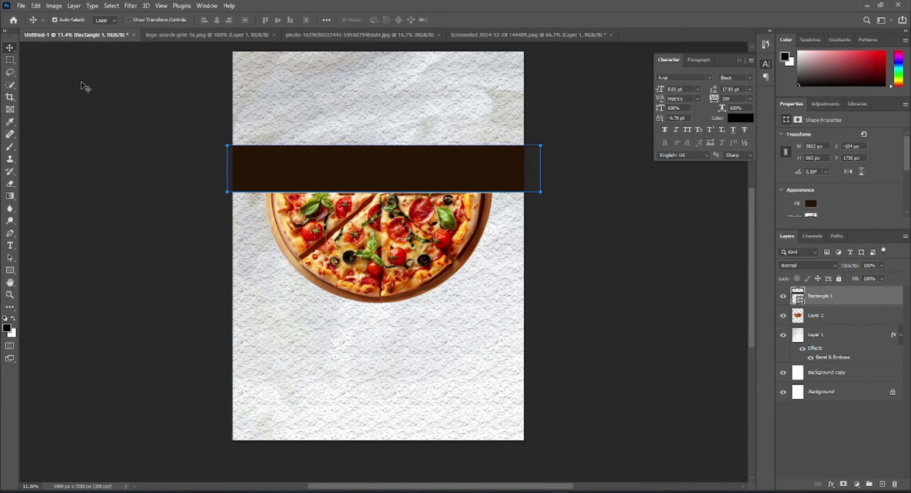
- Shift the brown band slightly so it sits against the pizza's cut edge, at X -71 px and Y 1753 px
click(82, 86)
scroll(203, 122, up, 3)
scroll(283, 141, down, 2)
scroll(534, 191, up, 3)
scroll(535, 191, up, 3)
scroll(475, 193, down, 3)
click(476, 192)
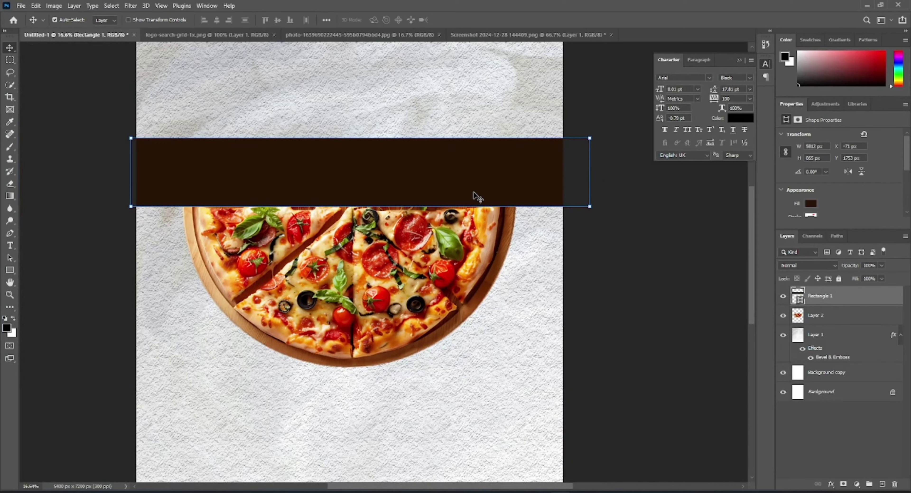
scroll(399, 195, down, 1)
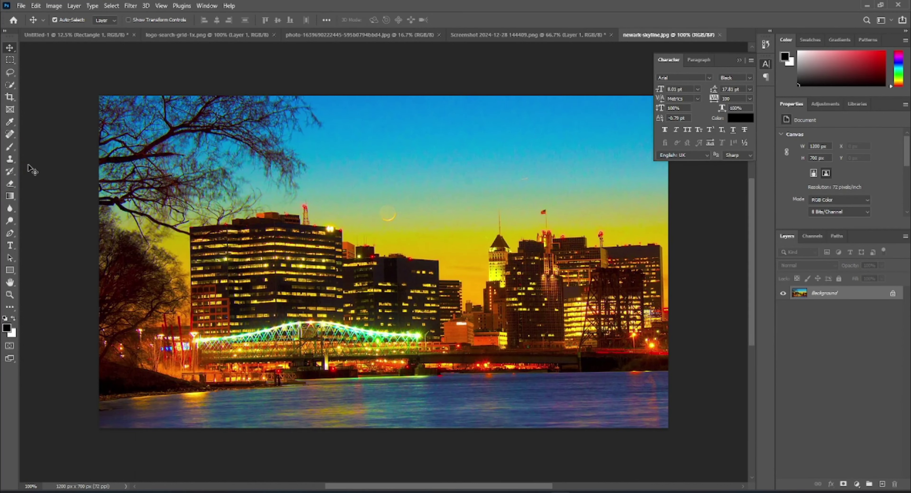
- Bring a horizontal strip of buildings from newark-skyline.jpg into the poster as a new layer
click(10, 60)
click(106, 35)
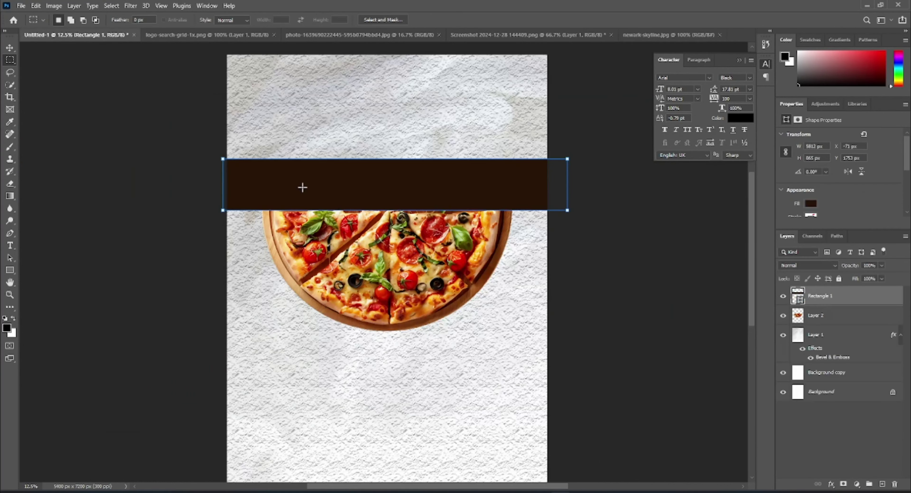
click(9, 84)
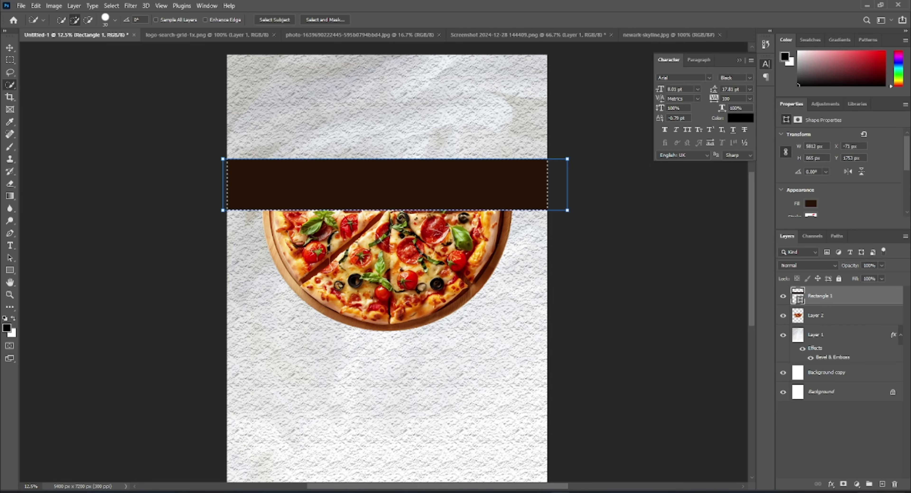
click(669, 35)
click(9, 48)
drag(208, 218, 732, 342)
- Transform the skyline strip so it covers the brown band across the whole poster width, squashing its height
key(ctrl+t)
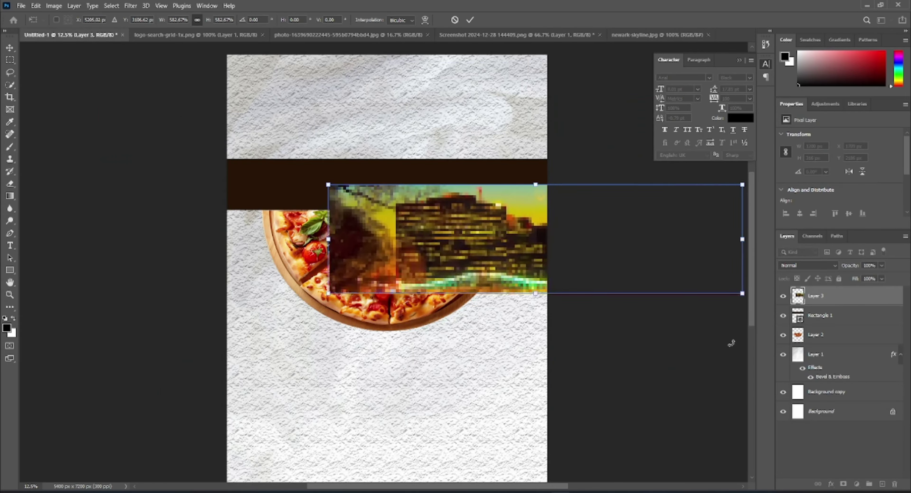
drag(593, 282, 428, 199)
mouse_move(372, 100)
mouse_down()
mouse_move(373, 123)
mouse_move(357, 141)
mouse_up()
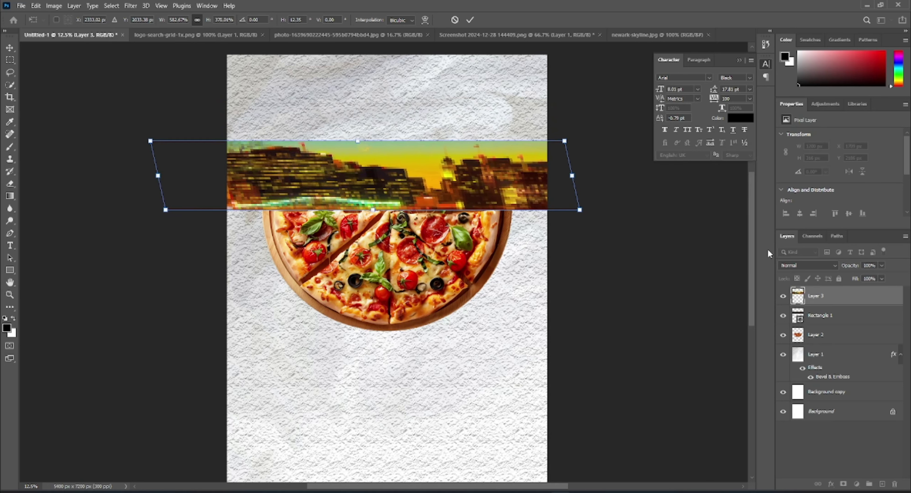
- Hide the skyline layer and quick-select the brown band's area on the rectangle layer
click(820, 315)
key(w)
click(390, 185)
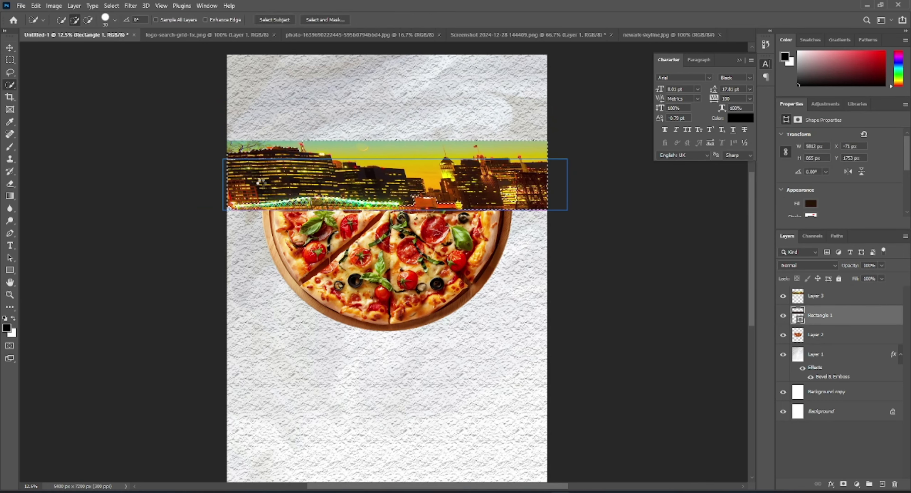
right_click(10, 84)
click(71, 95)
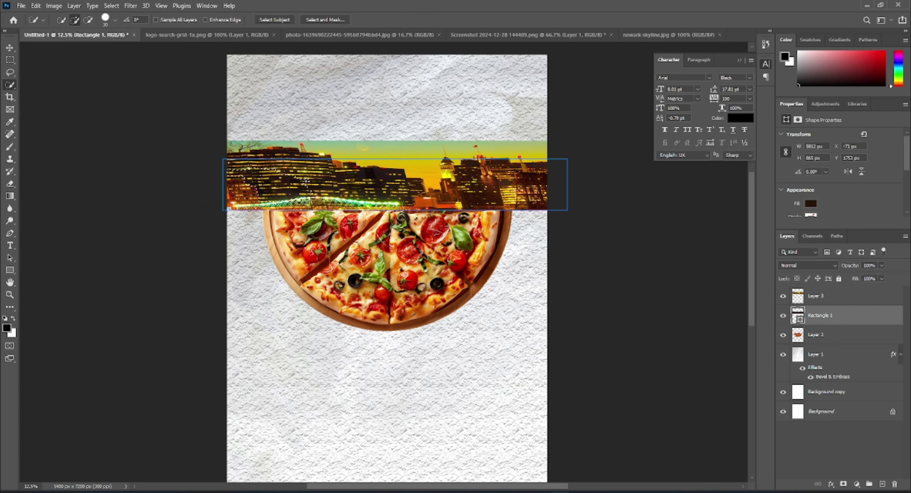
click(783, 296)
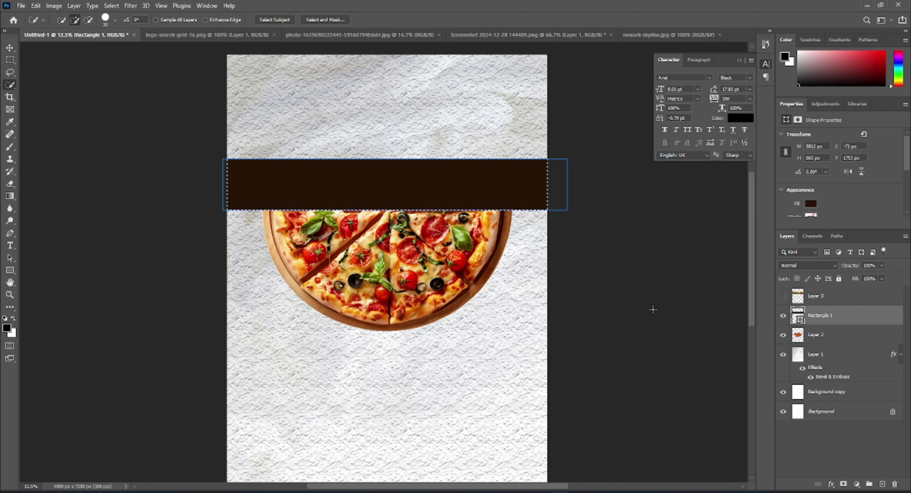
- Show the skyline layer again and mask it to the selected band area
click(783, 296)
click(794, 298)
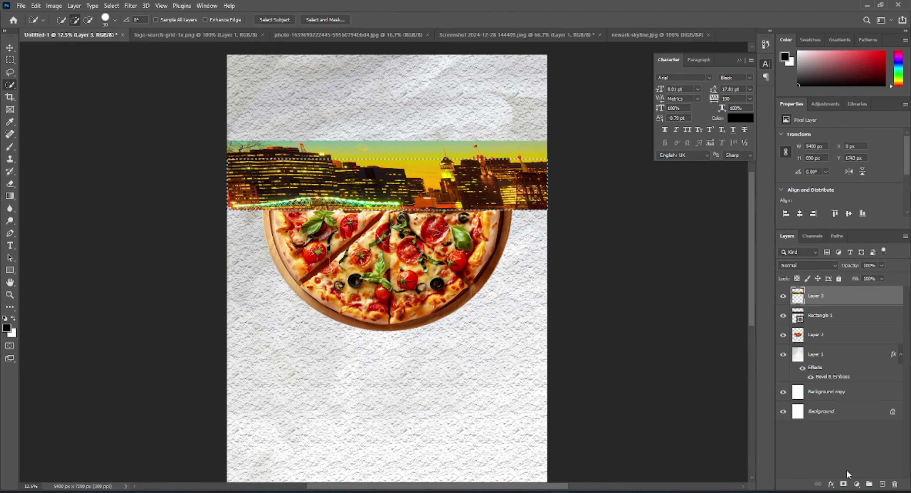
click(844, 484)
- Blend the skyline layer into the band with Color Dodge, 28% opacity and 80% fill
click(882, 265)
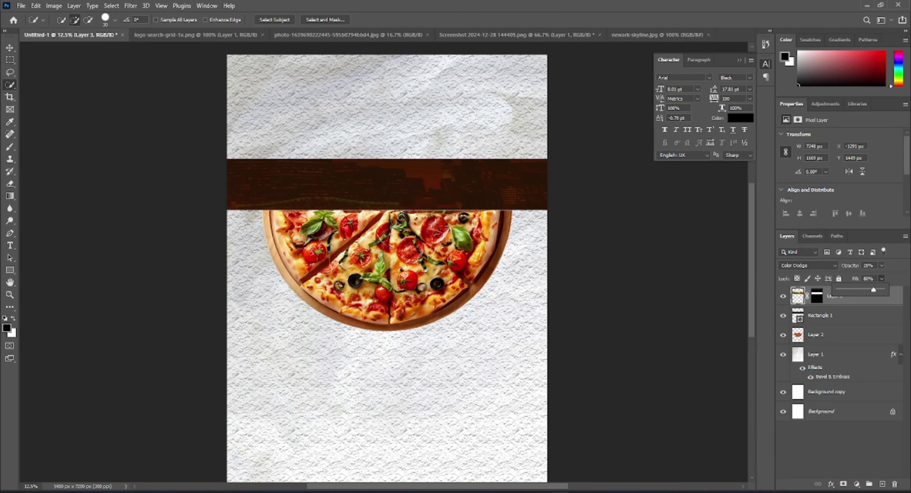
click(806, 436)
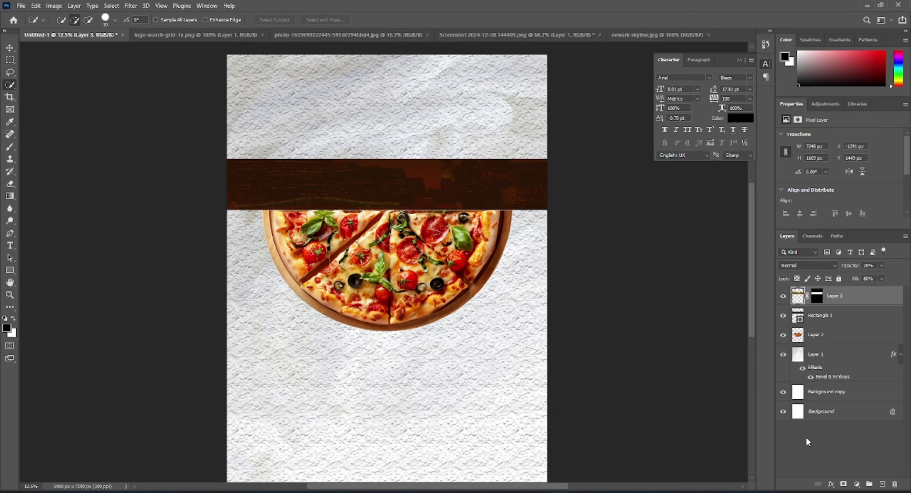
click(806, 436)
- Add the text EXPLOSION on a new layer over the brown band, coloured white at 72 pt
click(882, 483)
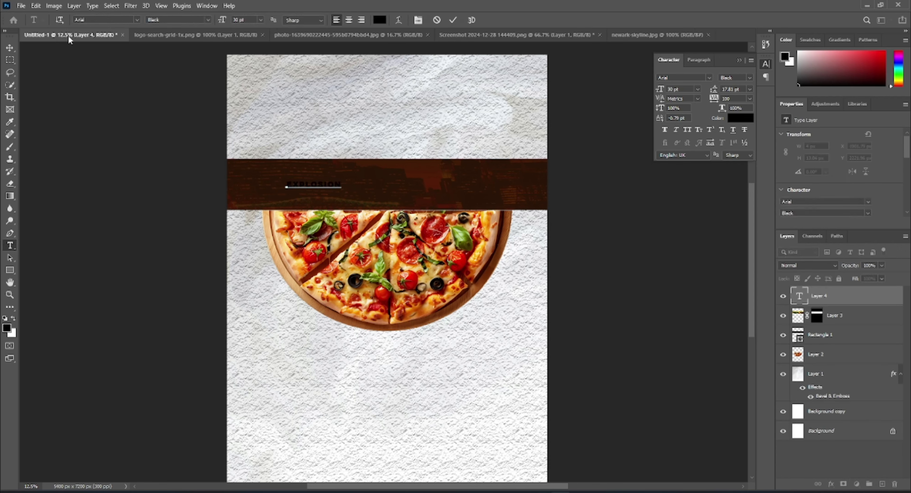
drag(391, 188, 336, 187)
click(380, 20)
click(640, 175)
click(854, 168)
click(261, 19)
click(244, 141)
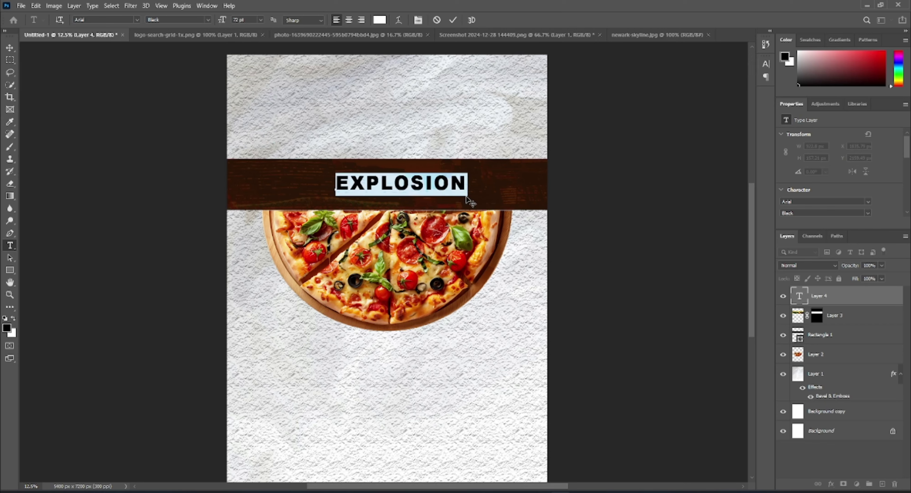
- Enlarge the EXPLOSION text to about 130 pt and position it within the brown band
drag(468, 193, 231, 213)
key(ctrl+t)
key(ctrl+Return)
key(ctrl+t)
drag(353, 196, 392, 187)
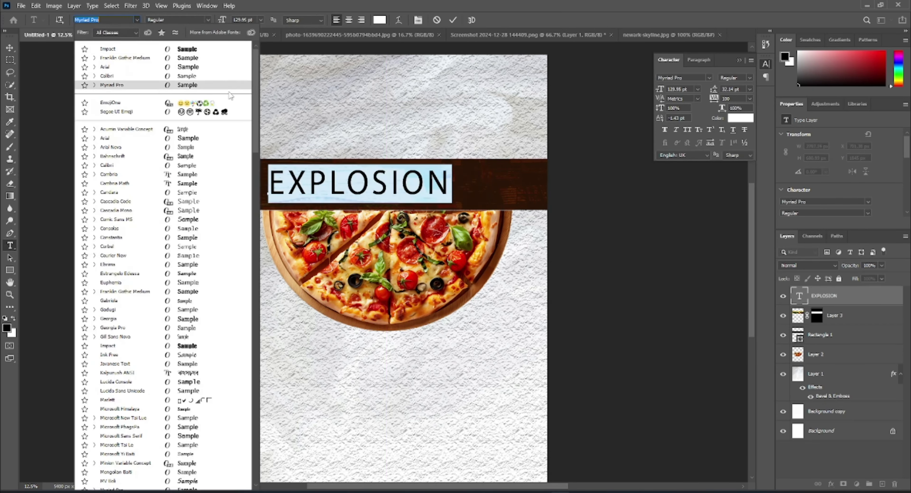
- Change the EXPLOSION text's font to EucrosiaUPC
scroll(208, 273, down, 5)
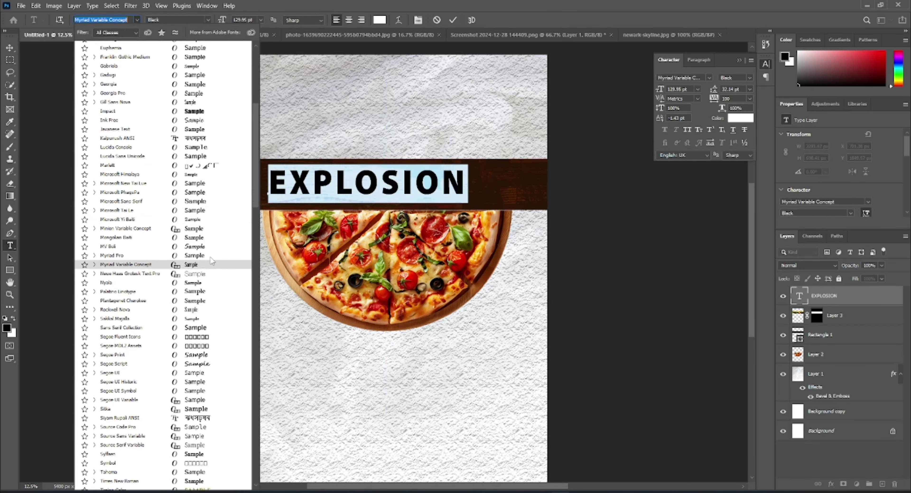
scroll(220, 359, down, 10)
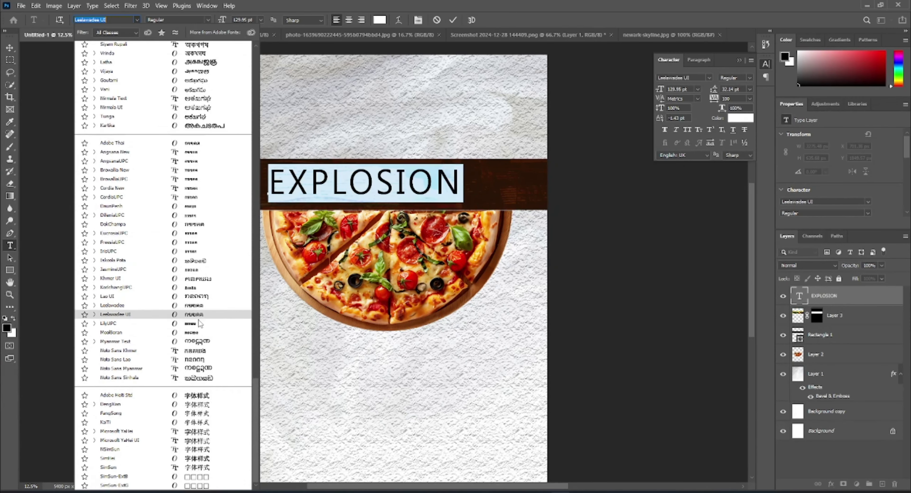
click(193, 233)
key(ctrl+Return)
- Enlarge the EXPLOSION text to about 225 pt and centre it within the brown band
key(ctrl+t)
drag(419, 206, 539, 236)
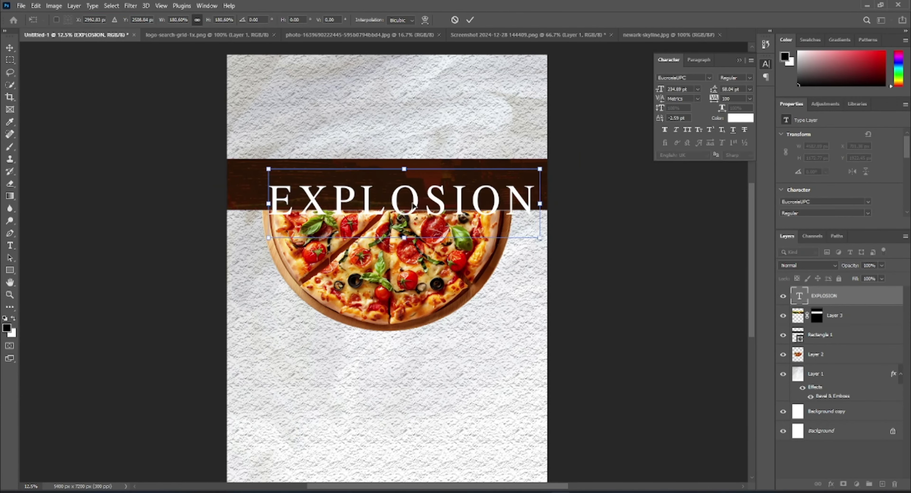
drag(488, 202, 479, 183)
drag(530, 183, 527, 184)
key(Return)
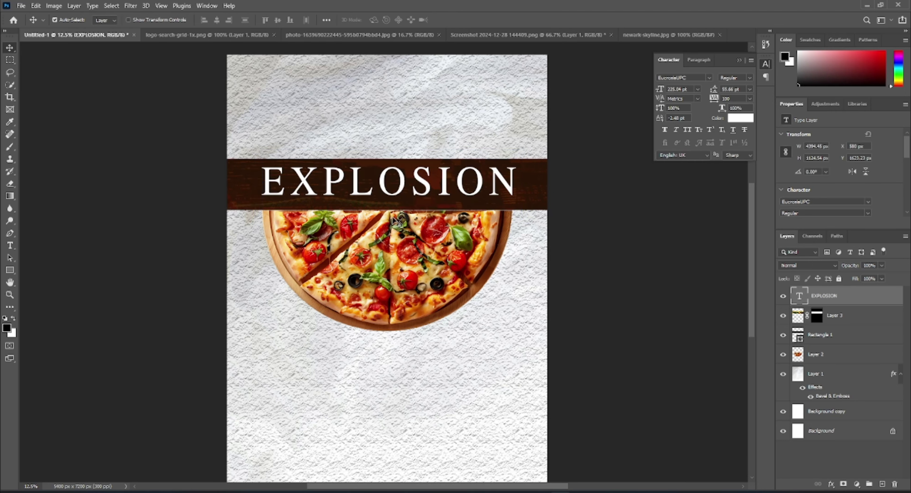
- Colour the FLAVOR text dark brown, sampled to match the band
click(379, 20)
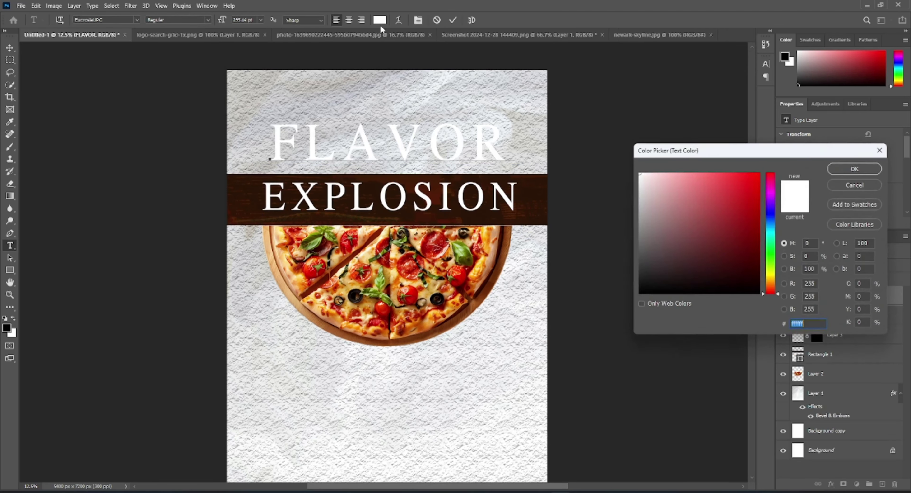
click(349, 207)
drag(339, 218, 244, 220)
click(854, 169)
- Format the FLAVOR text with 67 pt leading, -20 tracking and the Bold Italic style
click(766, 64)
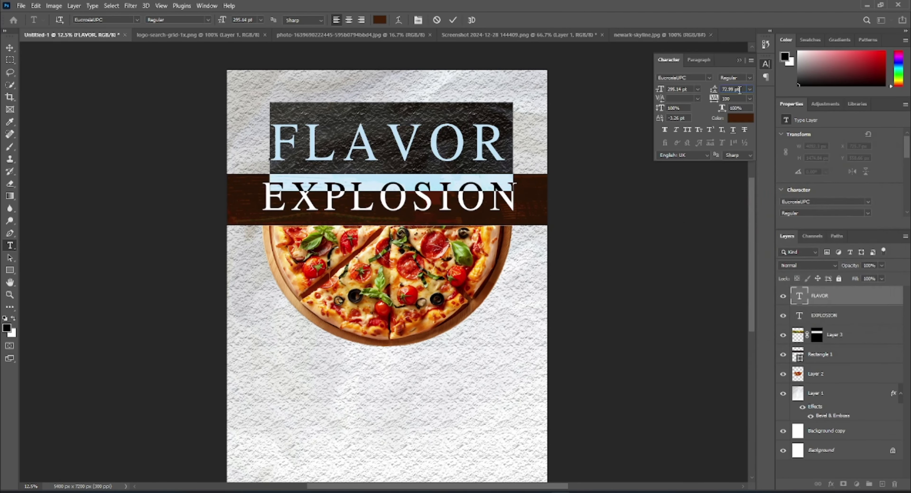
click(727, 100)
scroll(727, 99, down, 12)
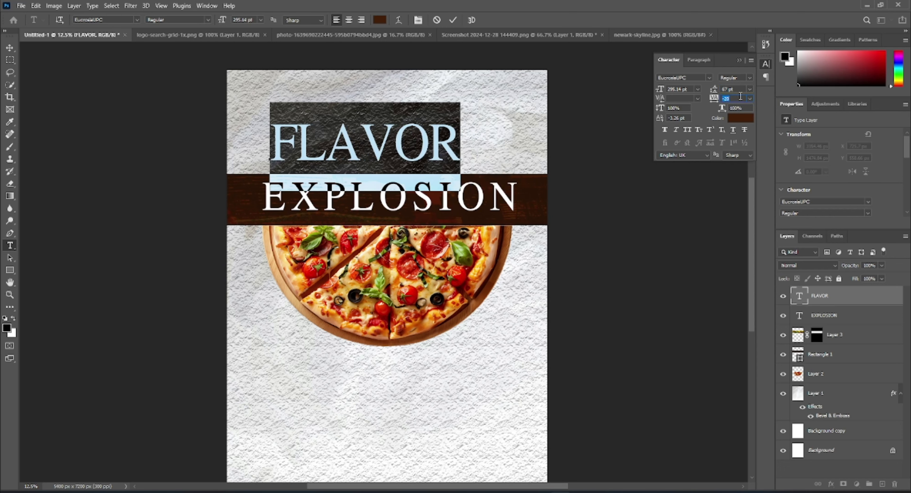
click(208, 20)
click(193, 54)
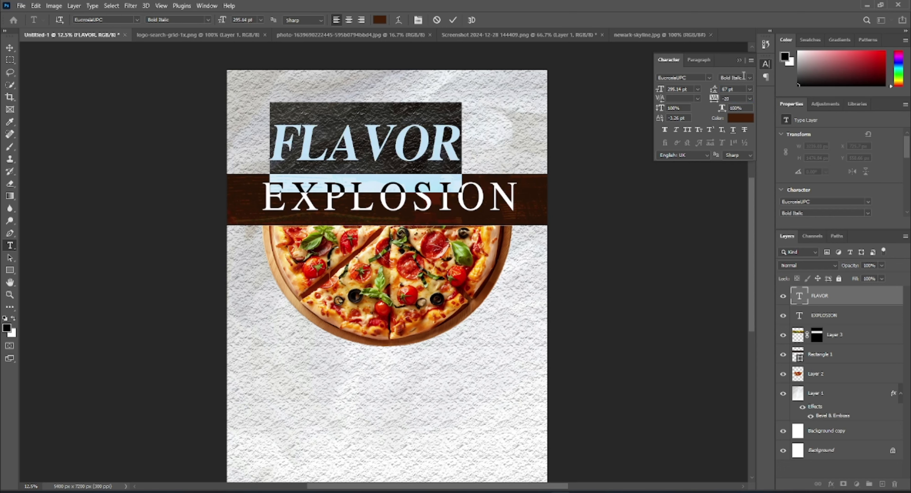
- Enlarge the FLAVOR text to about 374 pt and place it just above the brown band
click(10, 48)
key(ctrl+t)
drag(462, 147, 513, 149)
drag(427, 147, 426, 154)
key(Return)
- Tighten the FLAVOR text's tracking to -40 and recentre it above EXPLOSION
double_click(500, 145)
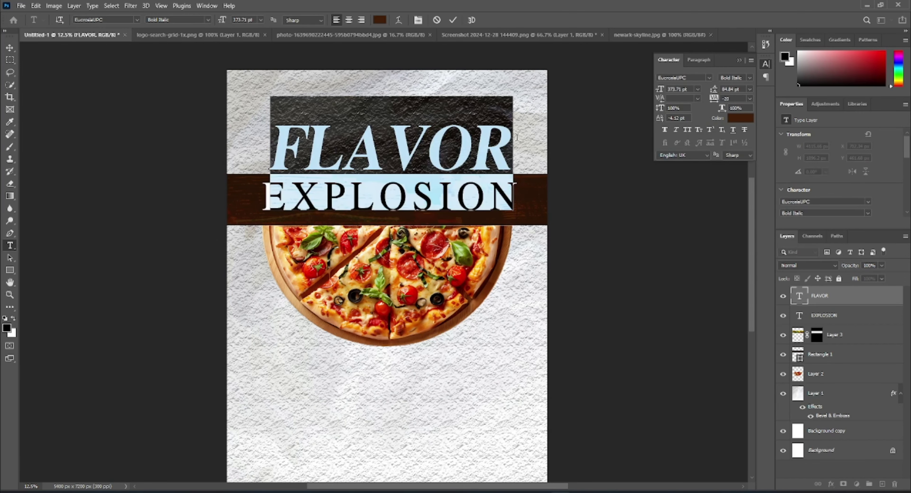
click(734, 99)
scroll(734, 98, down, 1)
scroll(734, 99, down, 1)
scroll(734, 99, up, 1)
click(10, 47)
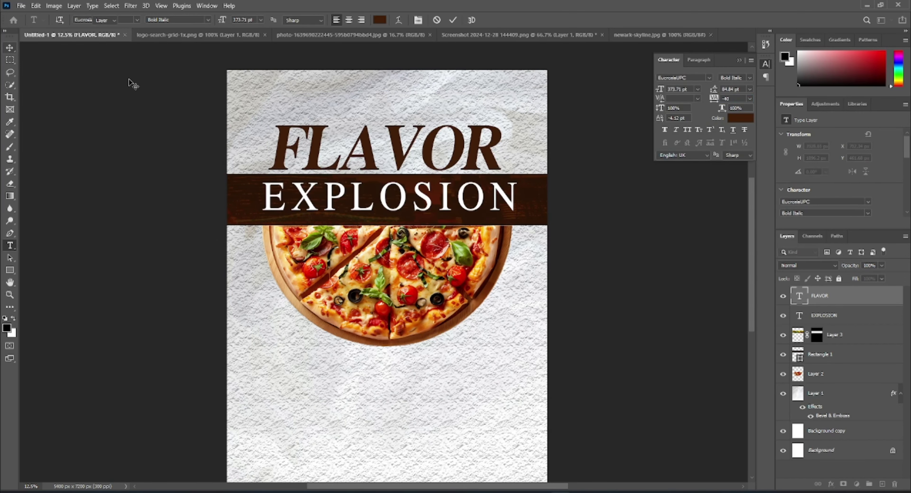
drag(403, 146, 408, 148)
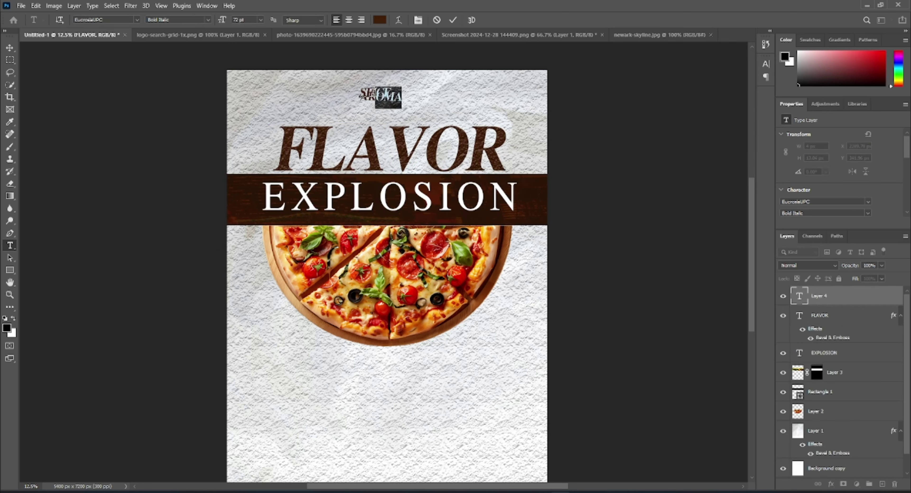
- Format the SPICE AROMA text in Impact with 65 tracking and 47 pt leading
click(766, 64)
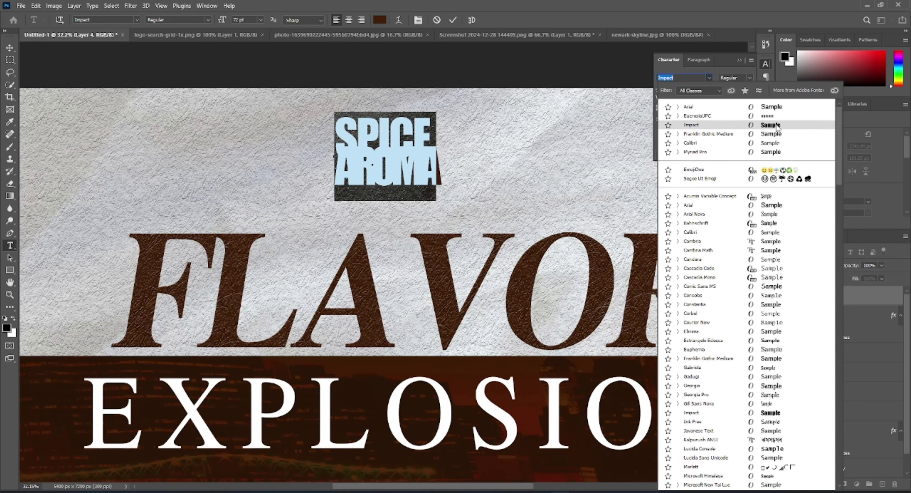
click(691, 108)
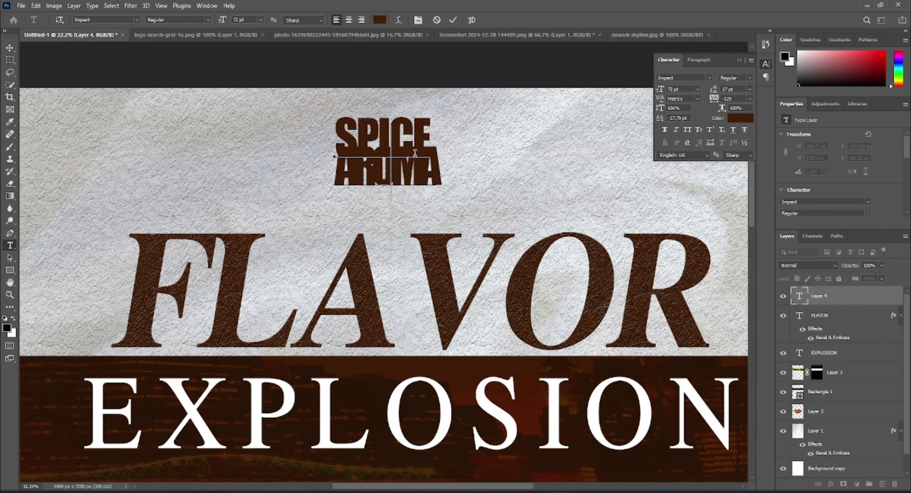
click(749, 98)
click(736, 181)
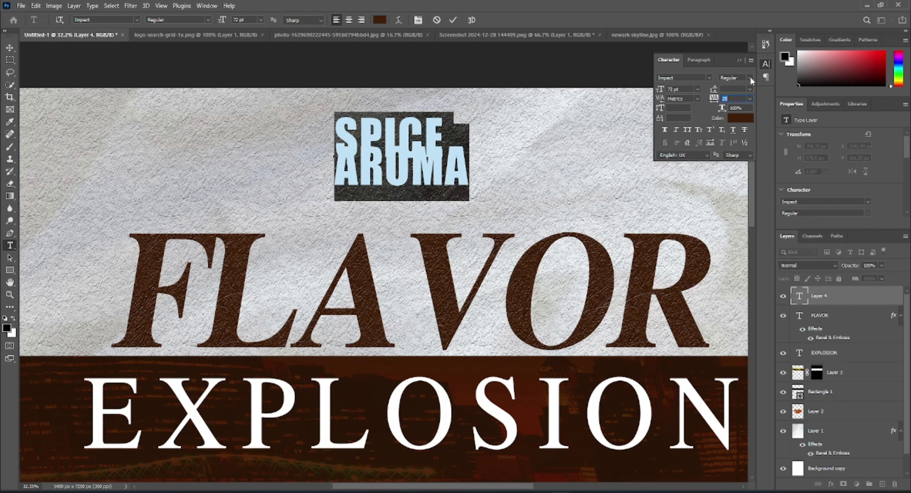
click(750, 89)
click(736, 209)
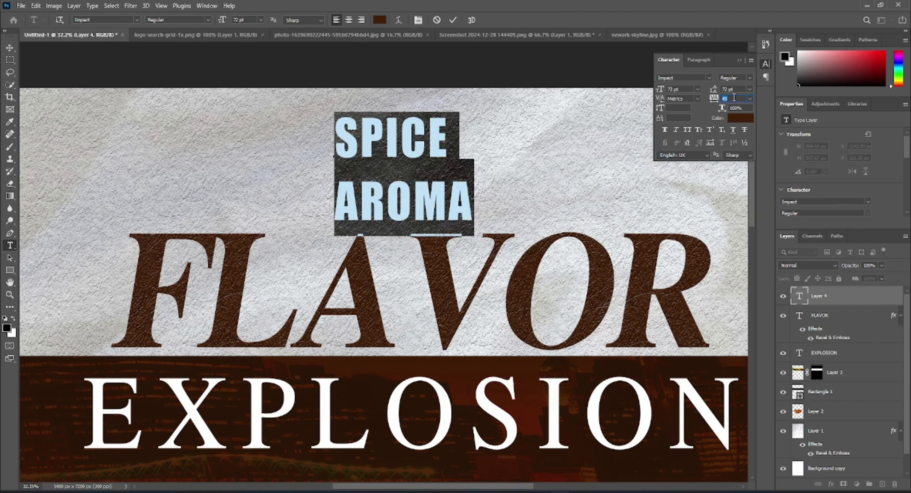
scroll(734, 98, up, 2)
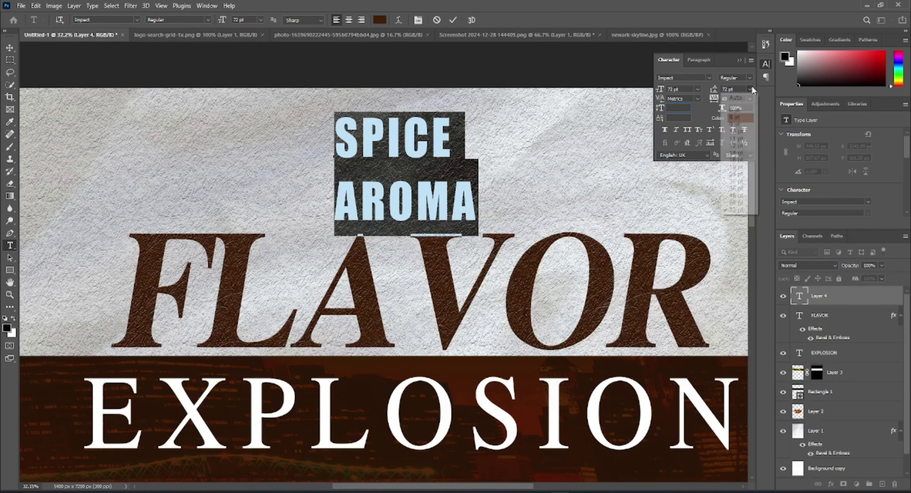
click(741, 88)
scroll(742, 88, down, 15)
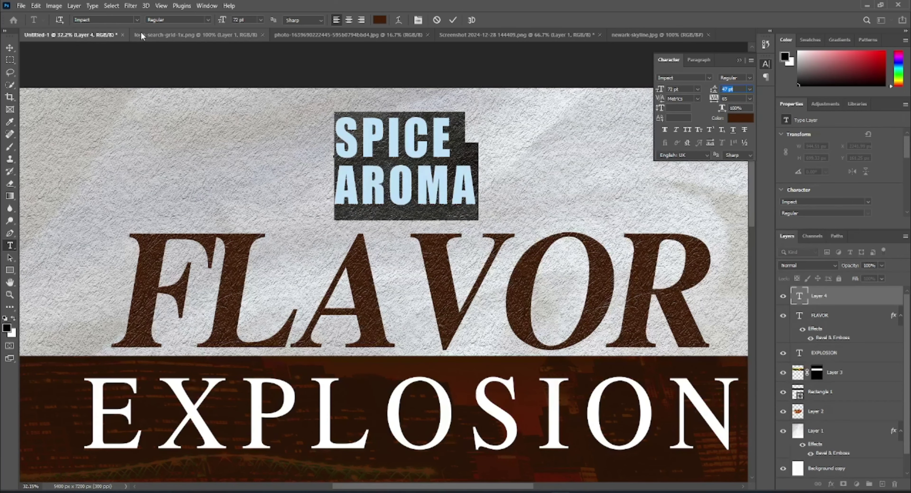
- Try the Franklin Gothic Medium font on the SPICE AROMA text
click(137, 20)
click(219, 76)
click(365, 188)
scroll(294, 225, down, 4)
click(9, 48)
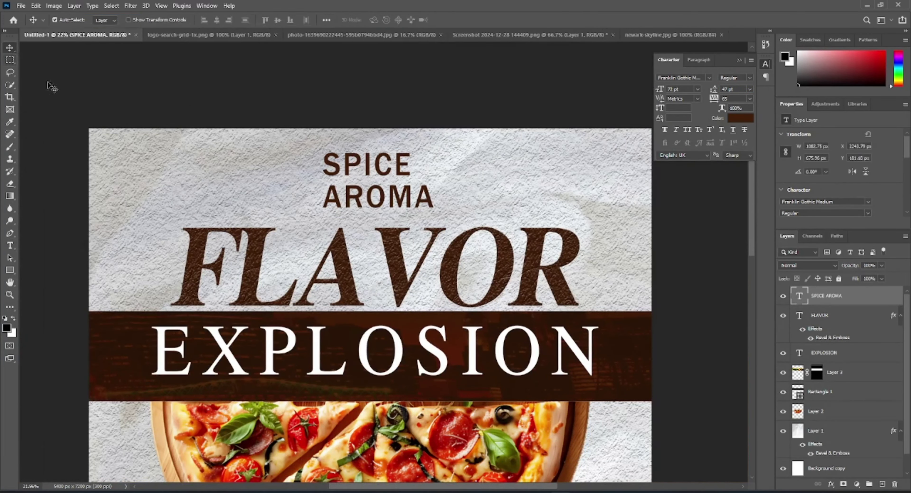
- Shrink the SPICE AROMA text and place it near the poster's upper edge, just right of centre
key(ctrl+t)
drag(380, 217, 379, 181)
drag(379, 164, 384, 164)
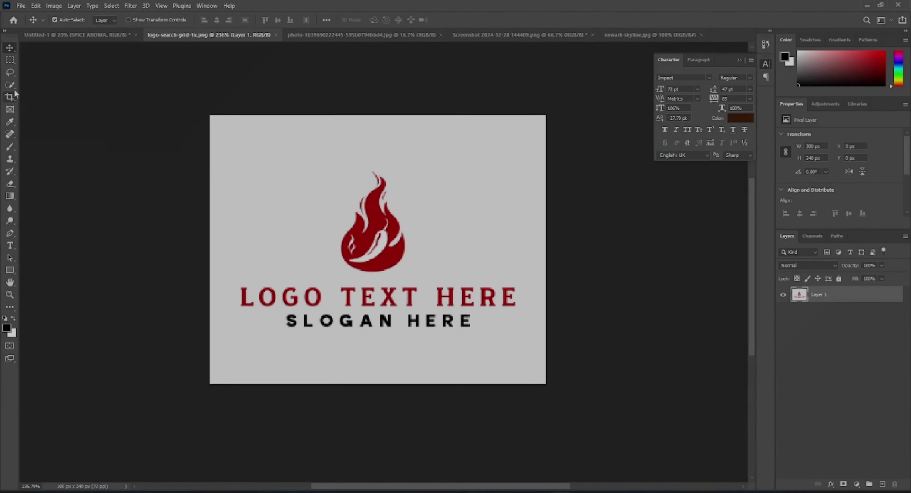
- Select the red flame symbol in the logo image with a rectangular marquee
click(14, 63)
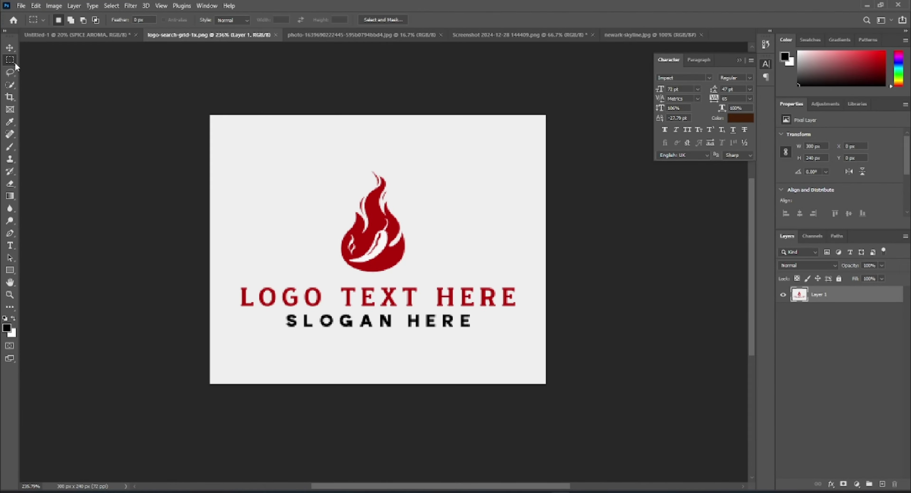
drag(423, 276, 422, 276)
key(Delete)
key(alt+BackSpace)
key(ctrl+z)
key(ctrl+z)
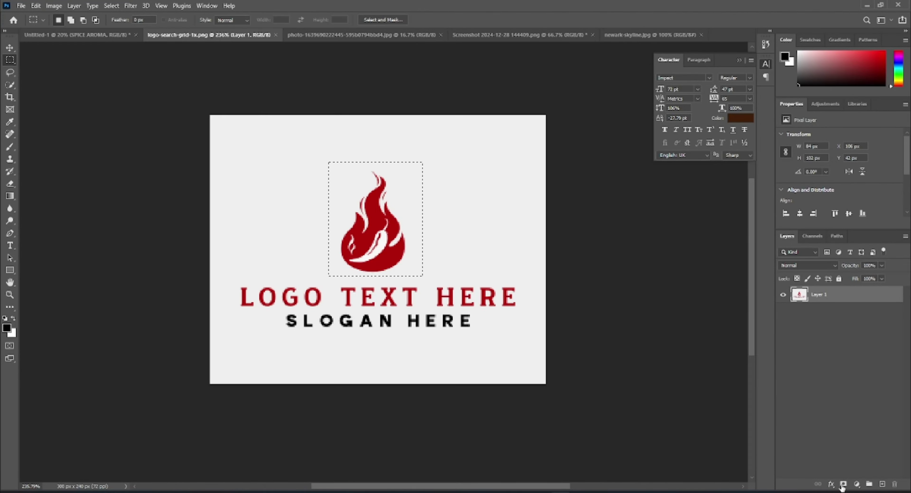
- Mask the logo layer to the flame selection and hide its light background with the Blend If highlight range
click(844, 483)
scroll(420, 206, up, 3)
click(831, 483)
click(845, 479)
click(548, 387)
click(561, 238)
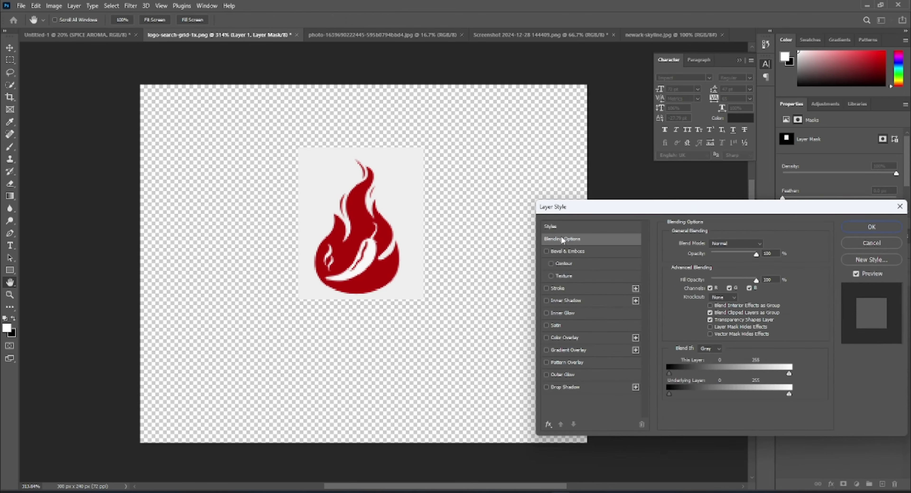
drag(789, 373, 720, 381)
key(Return)
- Bring the flame symbol into the poster and scale it to sit beside the SPICE AROMA text
click(9, 48)
drag(342, 206, 360, 81)
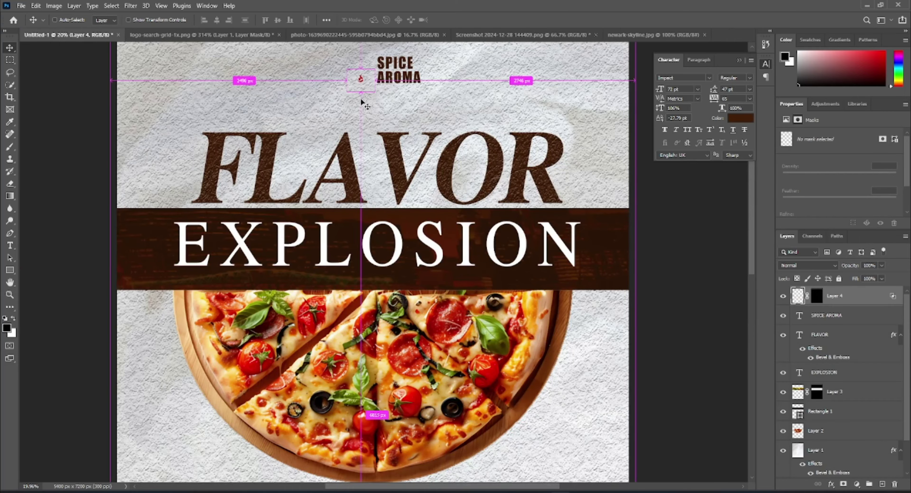
key(ctrl+t)
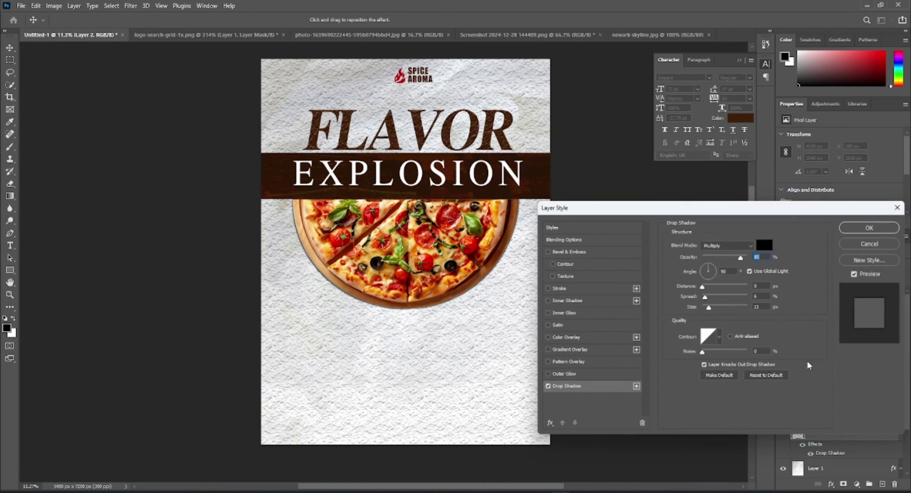
- Give the pizza a black drop shadow offset by about 97 px at an 89° angle
drag(472, 272, 472, 275)
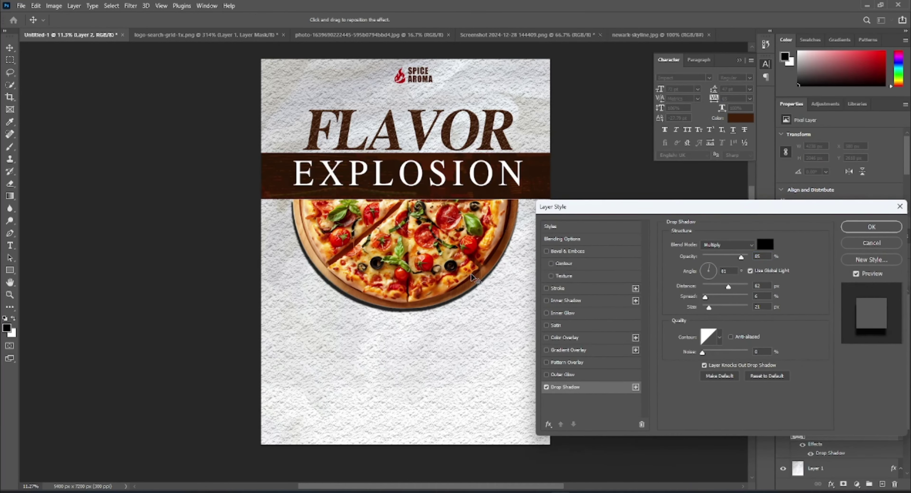
click(765, 244)
drag(759, 254, 770, 282)
drag(759, 228, 624, 335)
click(840, 170)
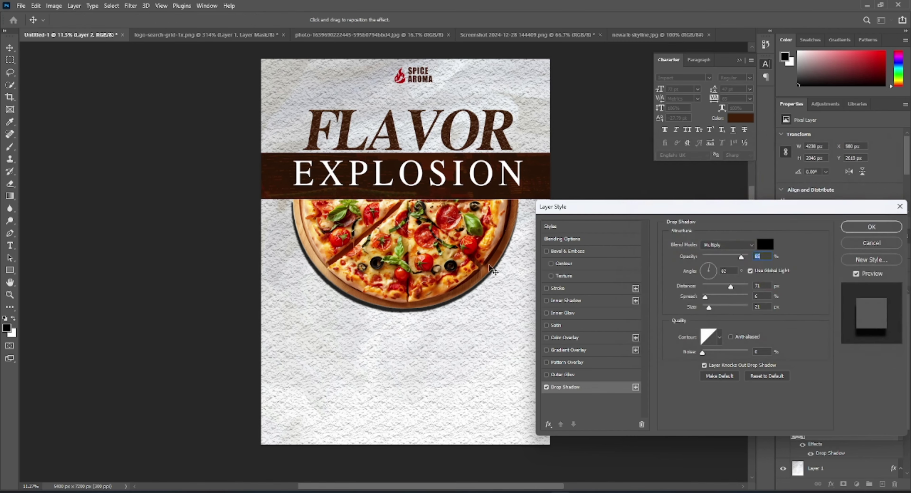
drag(477, 271, 479, 273)
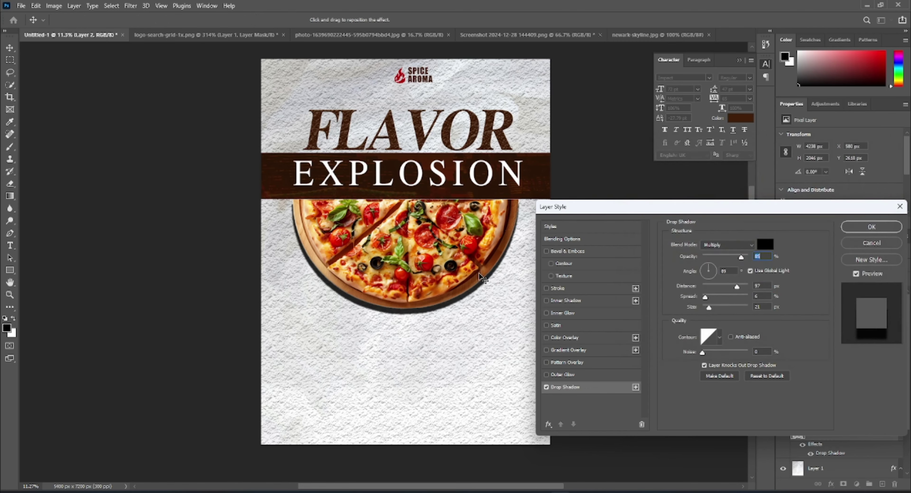
click(857, 231)
- Draw a closed path with a wavy upper edge across the poster below the pizza and convert it to a selection
scroll(613, 323, down, 2)
click(11, 271)
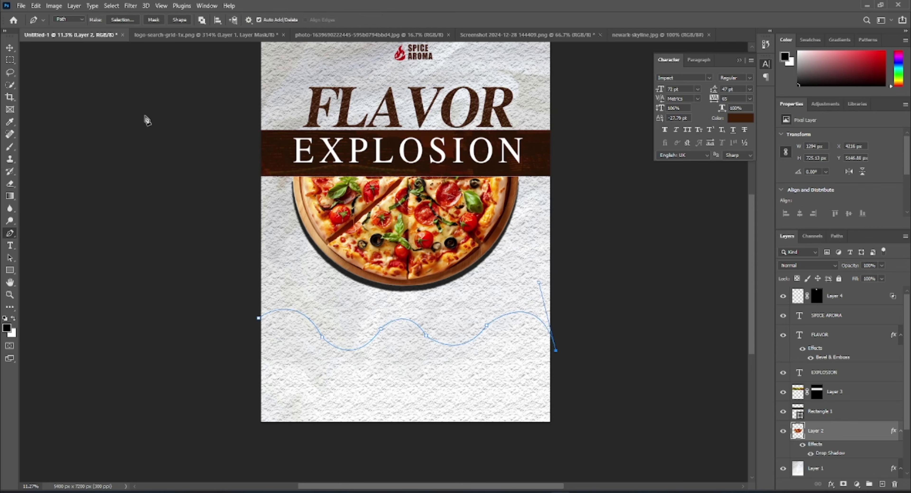
click(258, 318)
right_click(289, 338)
click(312, 159)
click(504, 133)
- Fill the wavy selection with a yellow-orange Solid Color fill layer
click(856, 483)
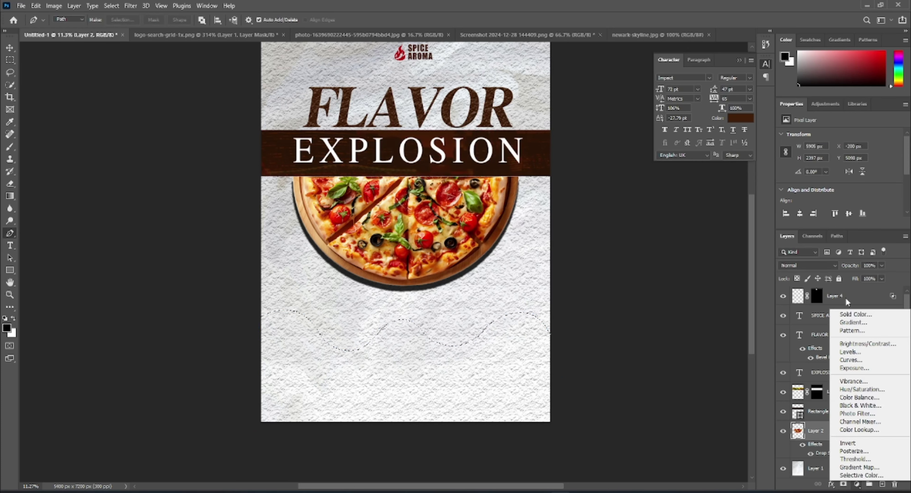
click(845, 313)
click(770, 280)
drag(752, 183, 779, 148)
key(Return)
- Stretch the orange wave beyond the poster's sides and distort its corners to tilt the shape slightly
key(ctrl+t)
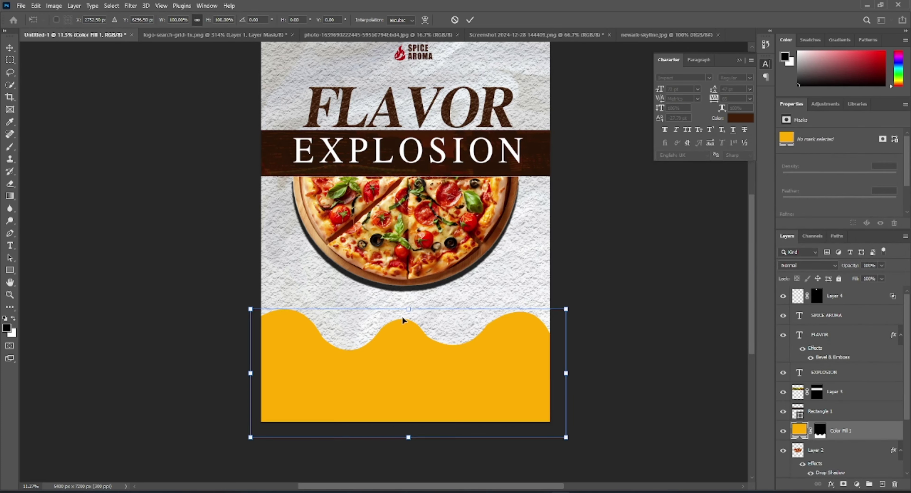
drag(405, 309, 393, 332)
drag(418, 396, 439, 364)
drag(428, 415, 419, 426)
mouse_move(594, 300)
mouse_down()
mouse_move(576, 301)
mouse_move(598, 305)
mouse_up()
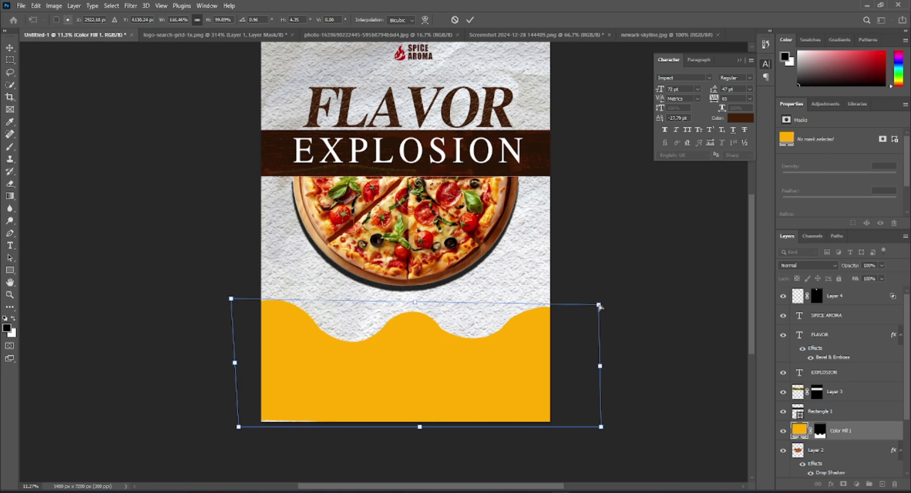
- Draw a vertical line about 1280 px long on the orange area below the wave's first dip
drag(332, 347, 332, 422)
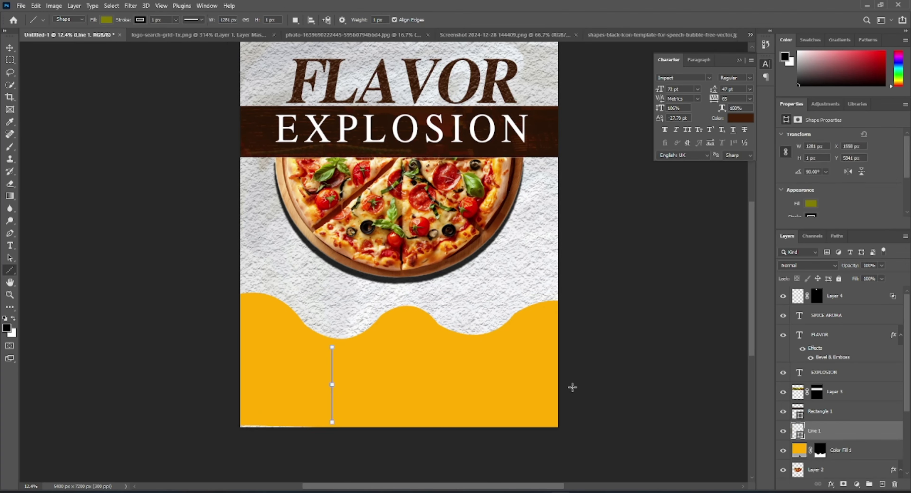
click(831, 484)
click(838, 410)
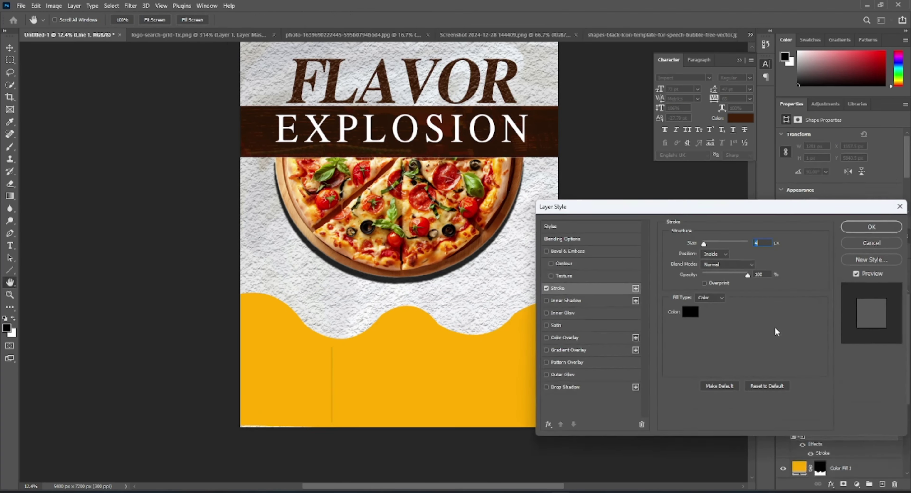
click(546, 288)
click(555, 325)
click(547, 325)
key(Return)
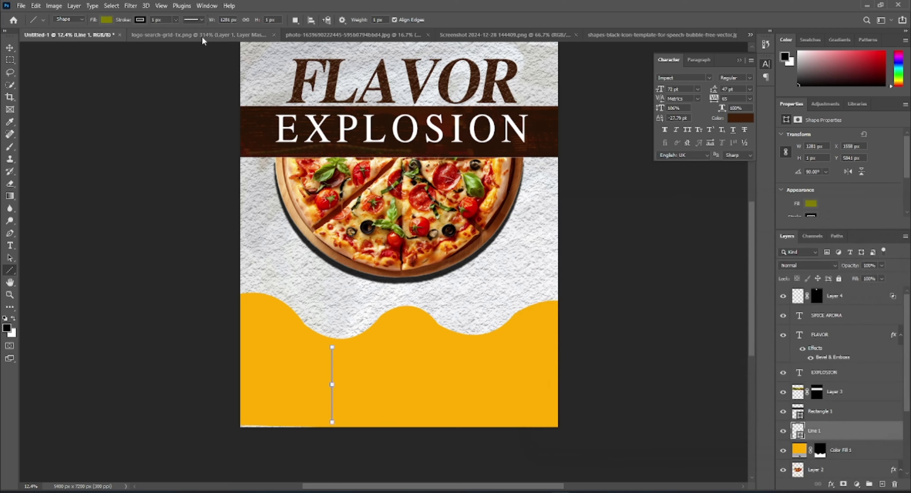
- Change the vertical line's fill colour to dark brown
click(107, 20)
click(53, 68)
click(197, 20)
click(197, 20)
key(v)
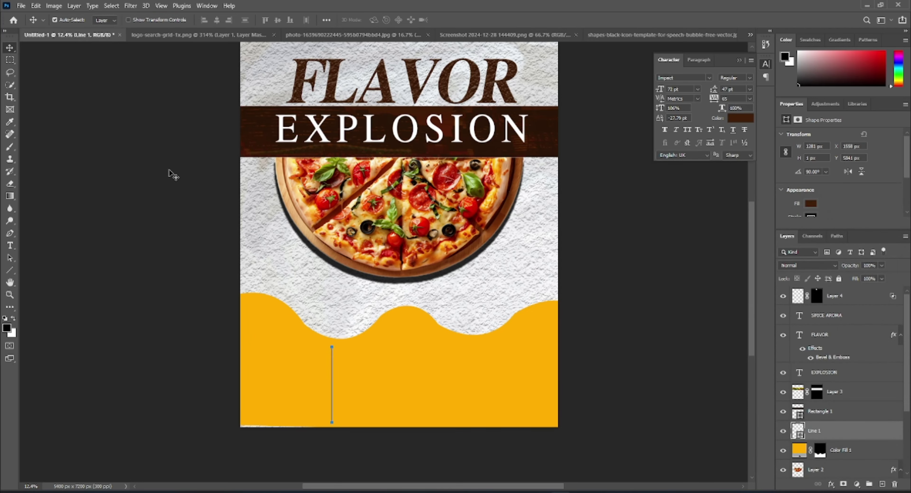
- Duplicate the dark brown vertical line and place the copy on the orange area beneath the wave's second dip
click(173, 175)
drag(334, 382, 660, 380)
key(ctrl+z)
click(331, 391)
scroll(333, 392, up, 4)
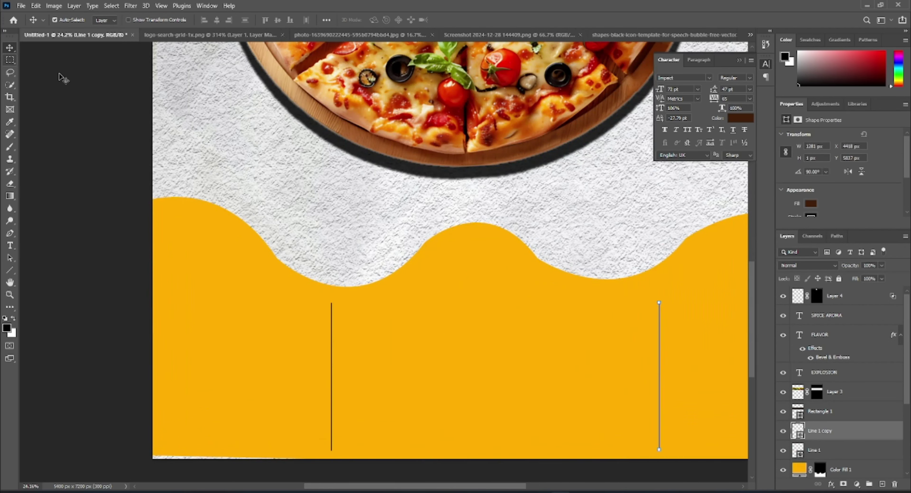
click(61, 77)
scroll(197, 213, down, 4)
drag(410, 294, 401, 309)
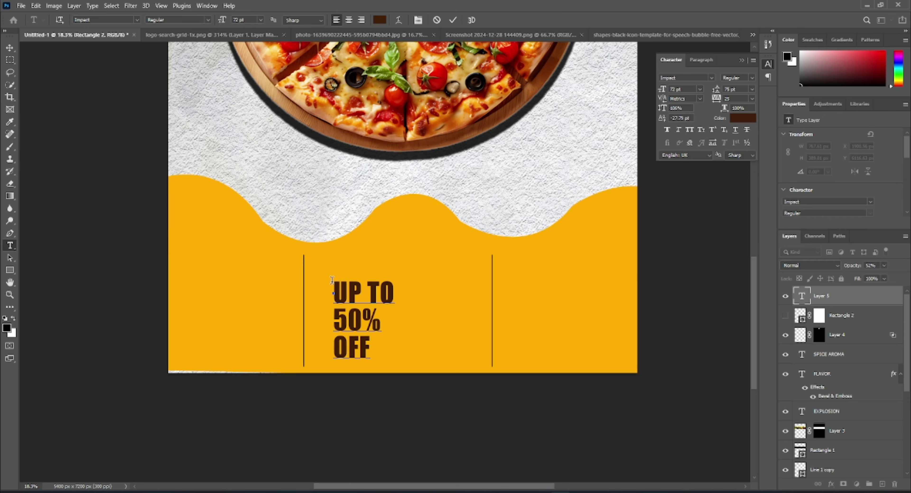
- Add the three-line Impact text UP TO 50% OFF between the two divider lines and scale it to 130.55%
drag(365, 347, 357, 376)
click(9, 48)
key(ctrl+t)
drag(390, 325, 399, 312)
scroll(397, 311, down, 7)
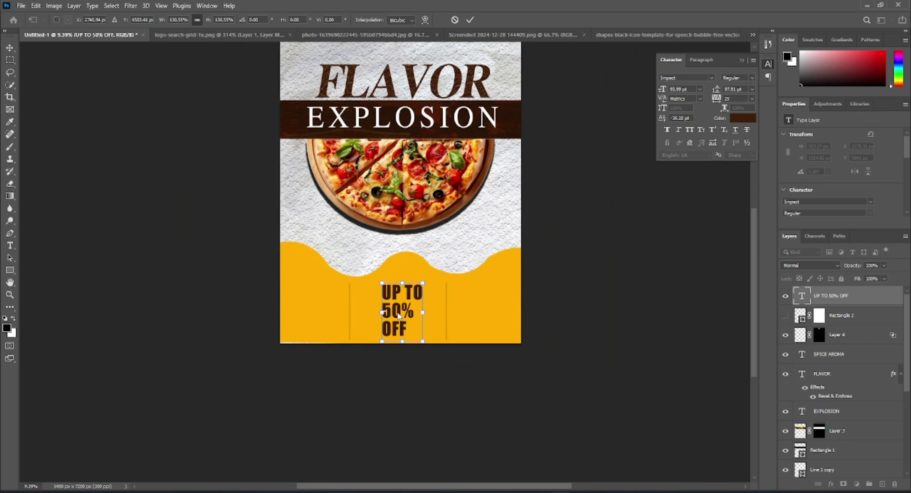
scroll(393, 310, up, 9)
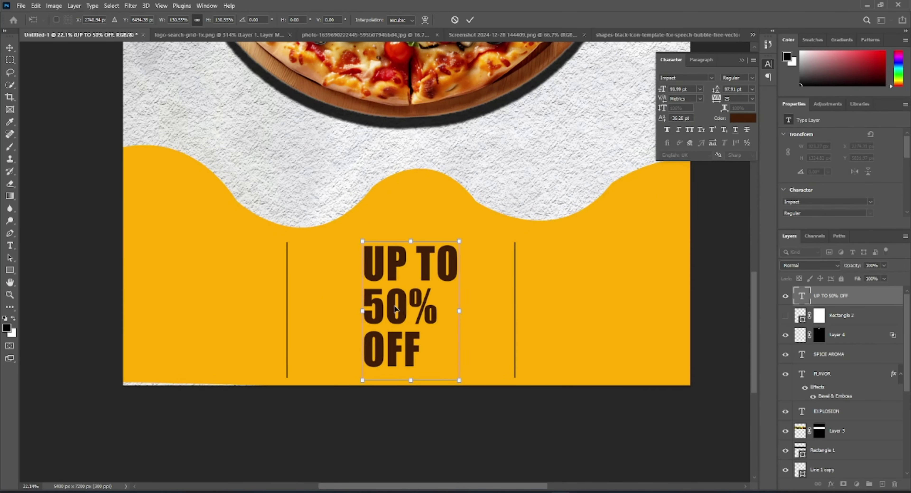
key(Return)
- Show the semi-transparent rectangle layer and nudge the offer text until UP TO sits centred over the rectangle
scroll(547, 322, up, 1)
click(785, 316)
scroll(398, 246, up, 6)
drag(430, 286, 426, 288)
key(Left)
key(Left)
key(Left)
key(Left)
key(Left)
key(Left)
key(Left)
key(Left)
key(Down)
key(Down)
key(Down)
key(Down)
key(Down)
key(Down)
key(Left)
key(Left)
key(Left)
key(Left)
key(Left)
key(Left)
key(Left)
key(Down)
key(Down)
key(Down)
key(Down)
key(Down)
key(Down)
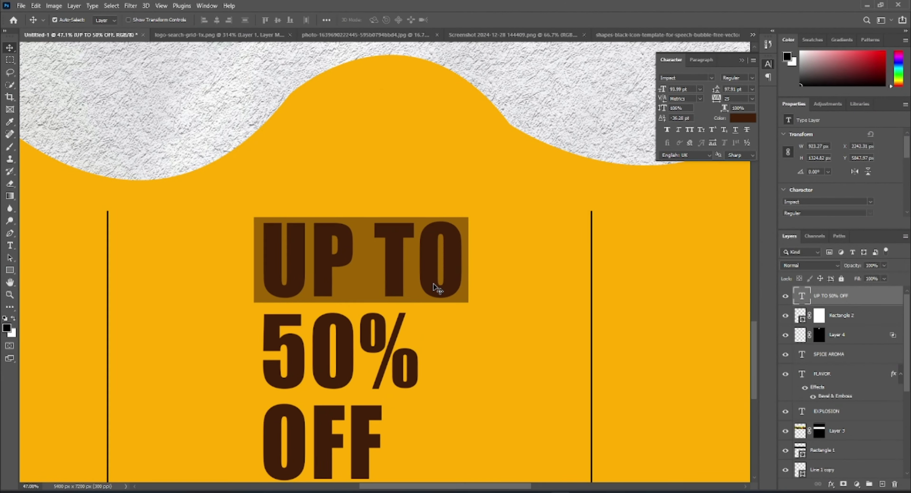
key(Left)
key(Left)
key(Left)
key(Left)
- Select the outlines of the offer text's letters, then show the rectangle layer and set its opacity to 100%
click(9, 85)
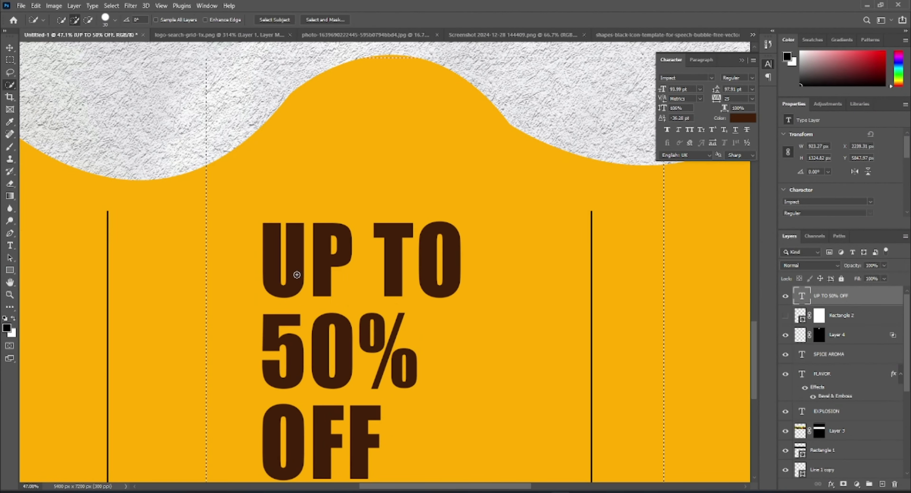
drag(297, 274, 390, 281)
click(793, 319)
click(785, 314)
drag(884, 265, 906, 278)
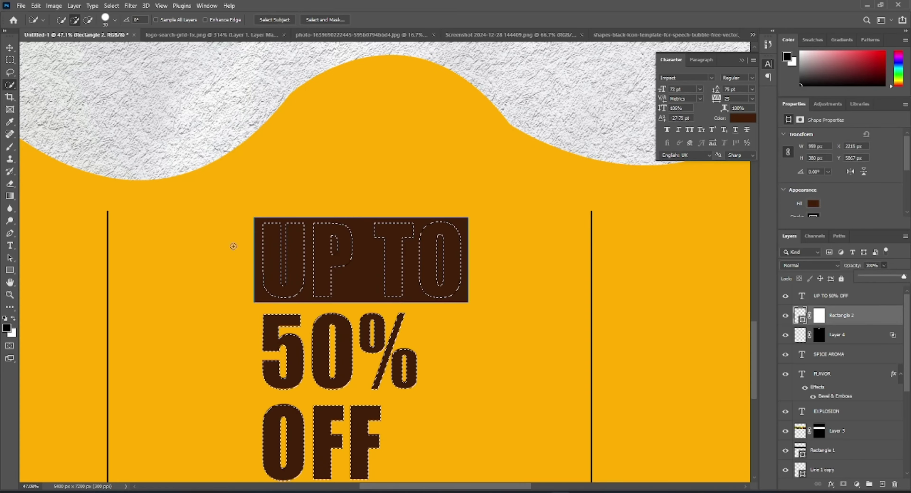
- Set up the Eraser and rasterize both the rectangle shape and the UP TO 50% OFF text layer
click(10, 184)
click(362, 225)
key(Return)
right_click(363, 225)
drag(448, 249, 455, 249)
click(288, 248)
click(830, 297)
click(395, 241)
key(Return)
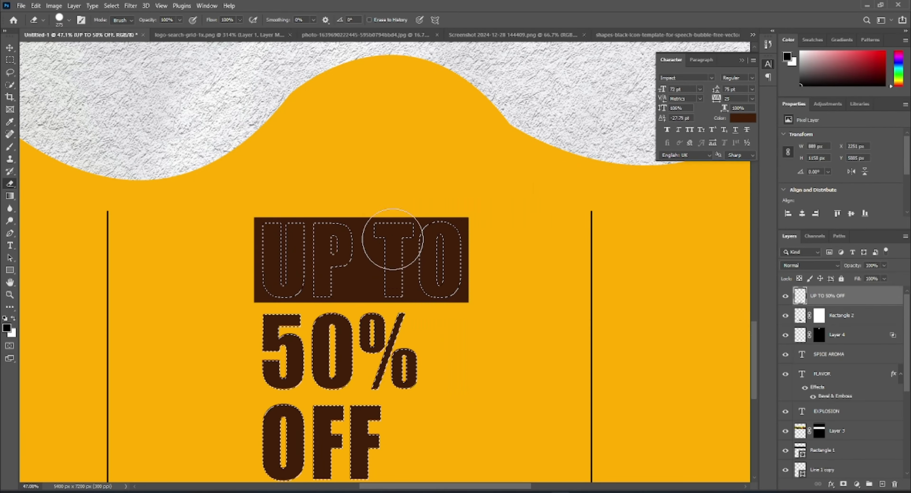
- Erase the selected UP TO letters from the text and rectangle layers so they are cut out, and deselect
click(820, 316)
mouse_move(394, 240)
mouse_down()
mouse_move(393, 260)
mouse_move(381, 234)
mouse_up()
click(800, 335)
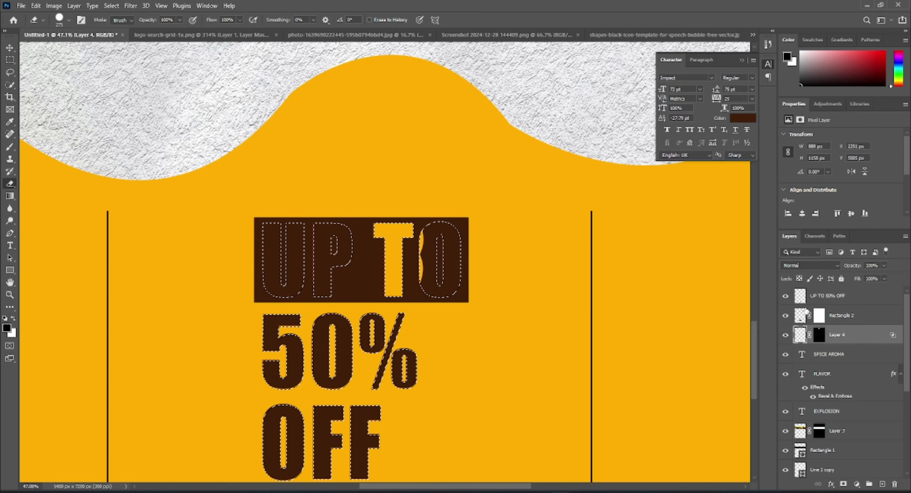
click(800, 296)
mouse_move(444, 251)
mouse_down()
mouse_move(275, 274)
mouse_move(399, 271)
mouse_up()
click(801, 315)
key(ctrl+d)
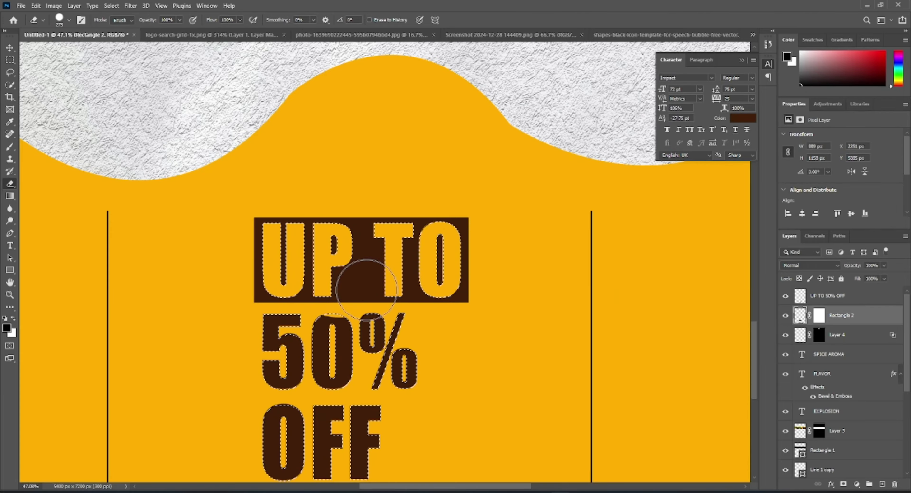
- Bring the black location pin icon onto the orange area, shrink it and place it beside the second divider line
key(m)
scroll(366, 285, down, 8)
click(741, 60)
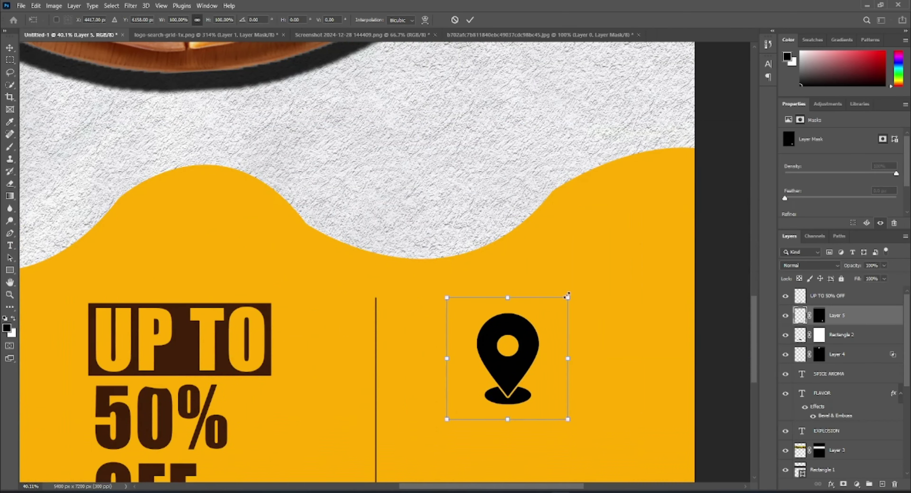
drag(568, 295, 453, 319)
key(Return)
- Add the text Dhaka,Bangladesh beside the location pin in Franklin Gothic Medium at 31 pt and align it with the pin
key(t)
scroll(453, 326, down, 4)
click(452, 326)
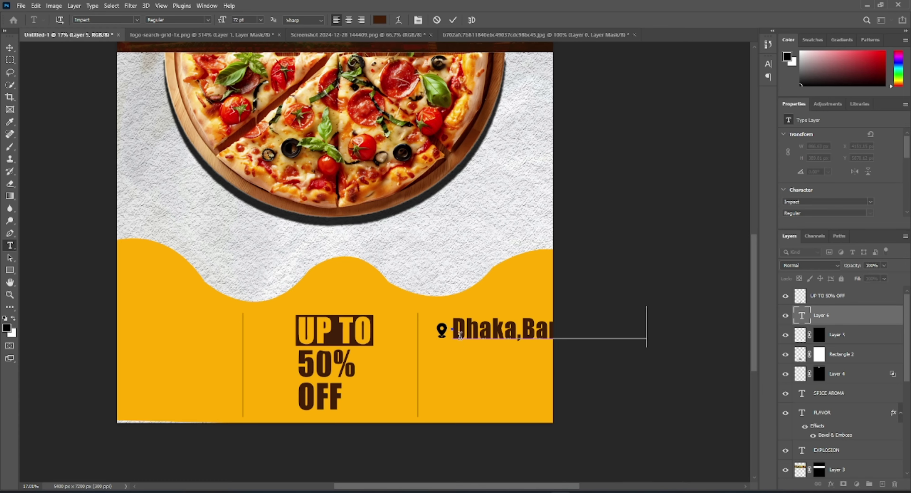
key(ctrl+a)
click(137, 20)
click(138, 61)
click(260, 20)
click(255, 93)
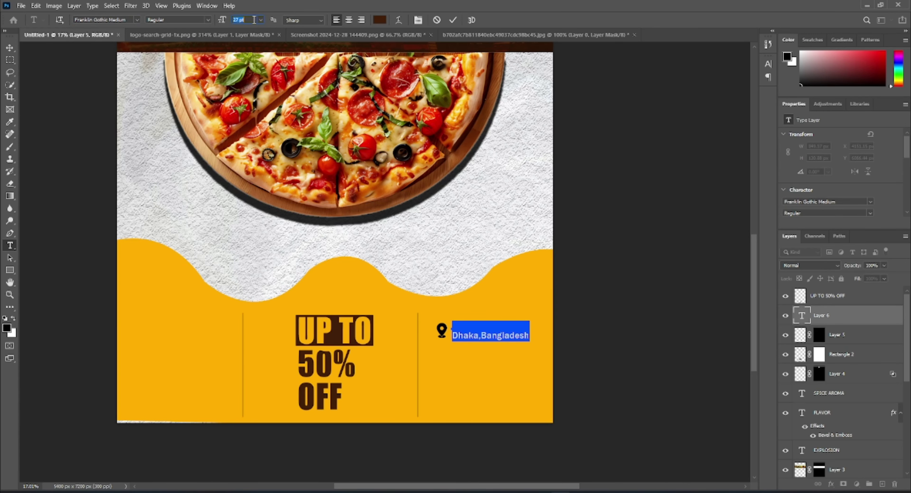
click(10, 47)
drag(491, 341, 491, 336)
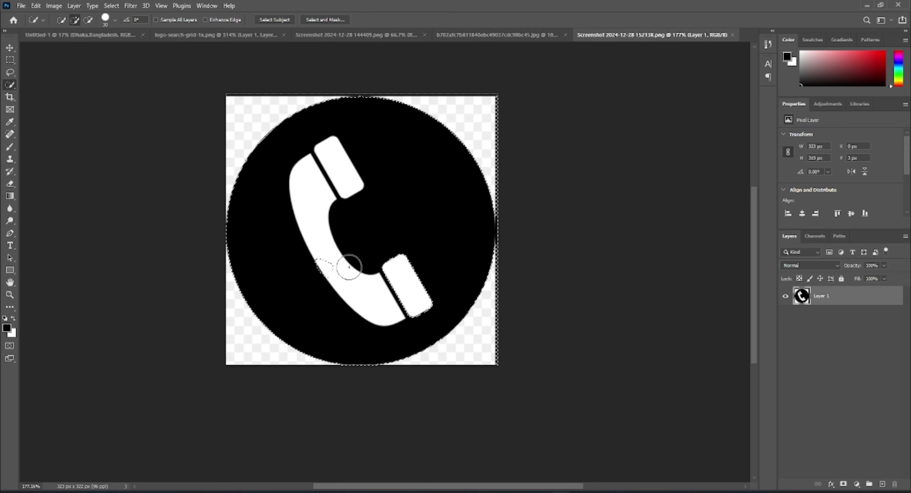
- Cut out the round phone icon, bring it into the poster, scale it to 45.71% and place it below the pin
drag(16, 60, 81, 65)
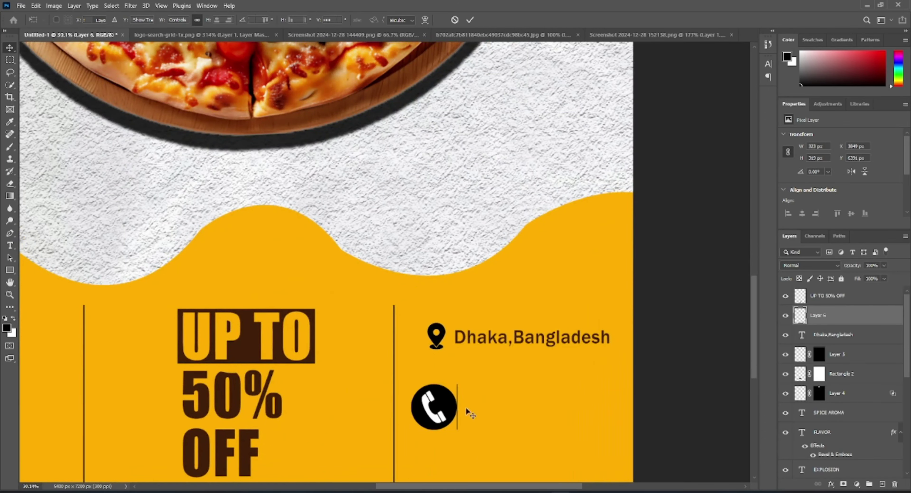
drag(439, 407, 437, 382)
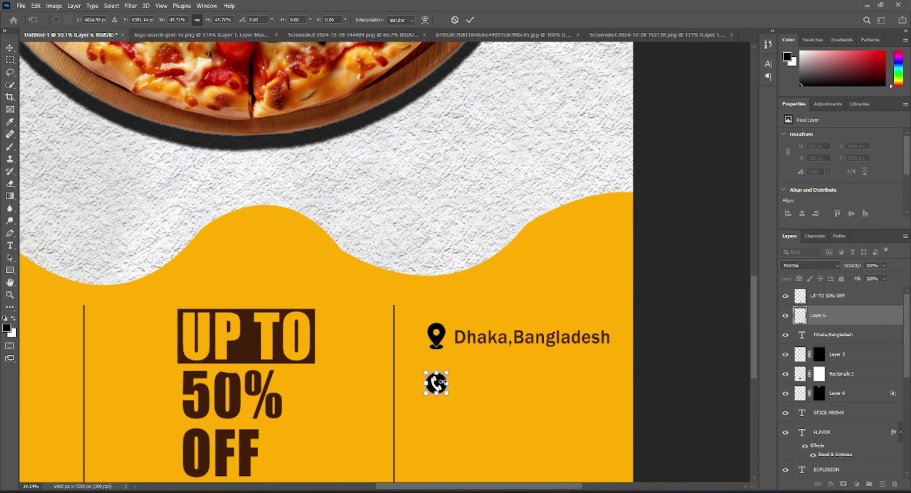
key(Return)
- Erase the stray dark line at the phone icon's edge and adjust the icon's position below the pin
scroll(446, 382, up, 8)
key(e)
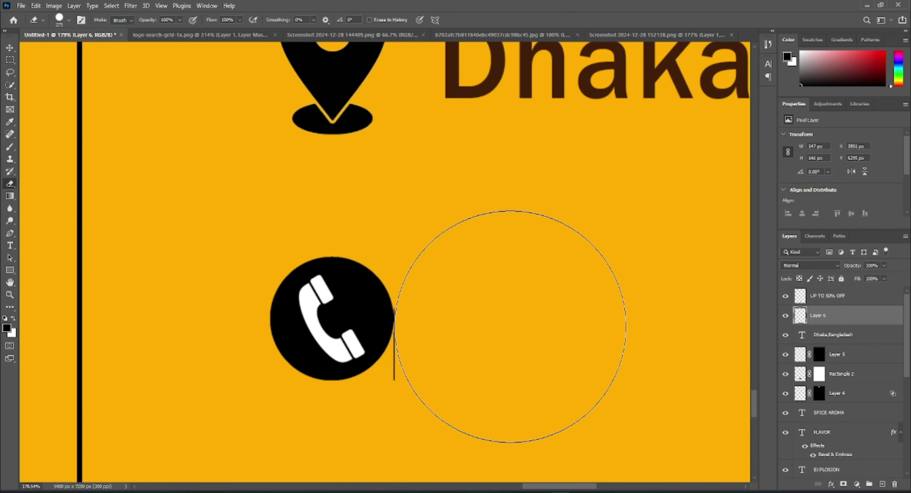
scroll(507, 357, down, 8)
key(v)
drag(499, 313, 499, 319)
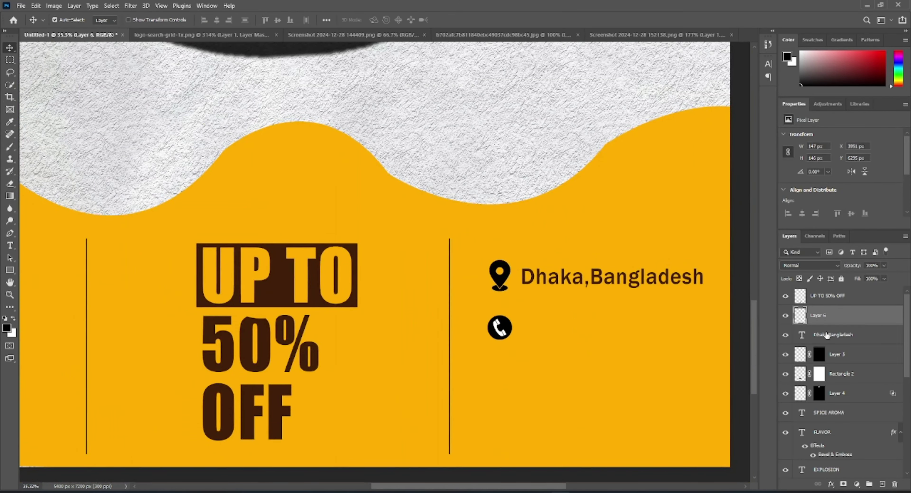
- Add the contact phone number beside the phone icon and align it with the icon
click(13, 246)
click(519, 333)
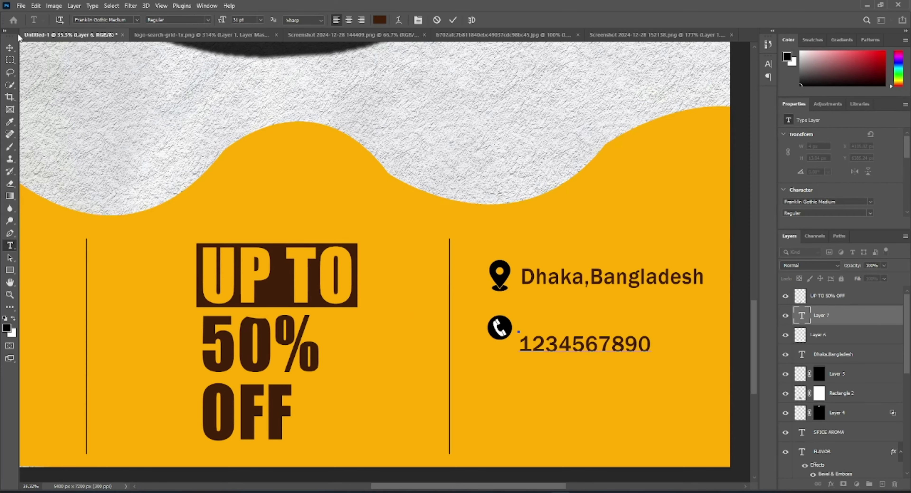
click(9, 47)
key(ctrl+t)
mouse_move(584, 343)
mouse_down()
mouse_move(594, 331)
mouse_move(586, 328)
mouse_up()
scroll(547, 253, down, 7)
key(Return)
click(114, 129)
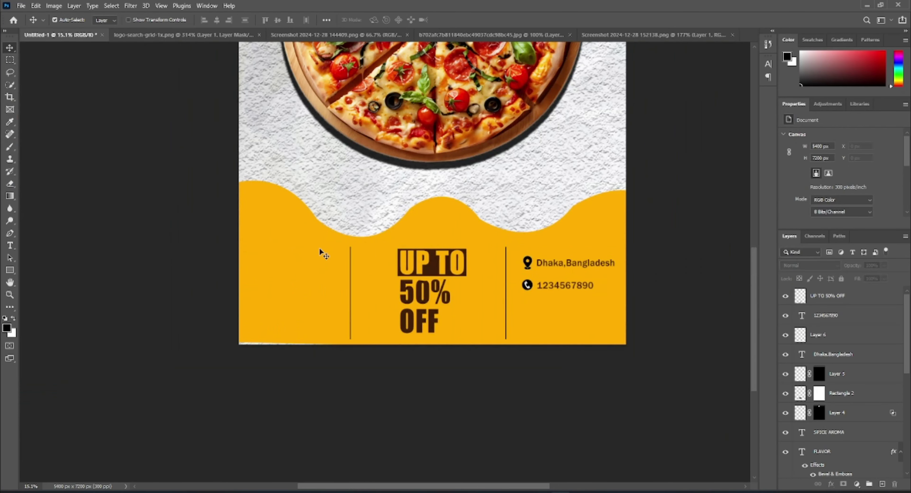
- Add the two-line text VISIT TODAY before the first divider line, set in Impact with 39 pt leading
scroll(525, 276, down, 1)
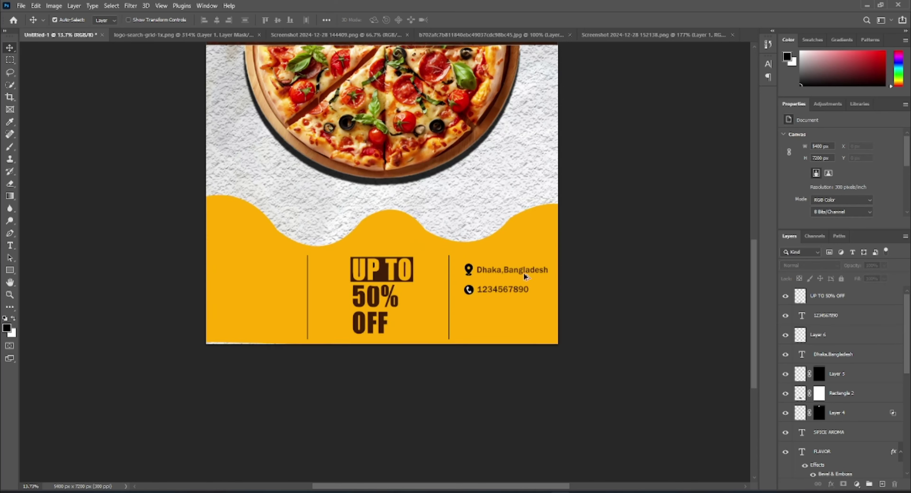
scroll(525, 276, up, 1)
key(t)
click(221, 284)
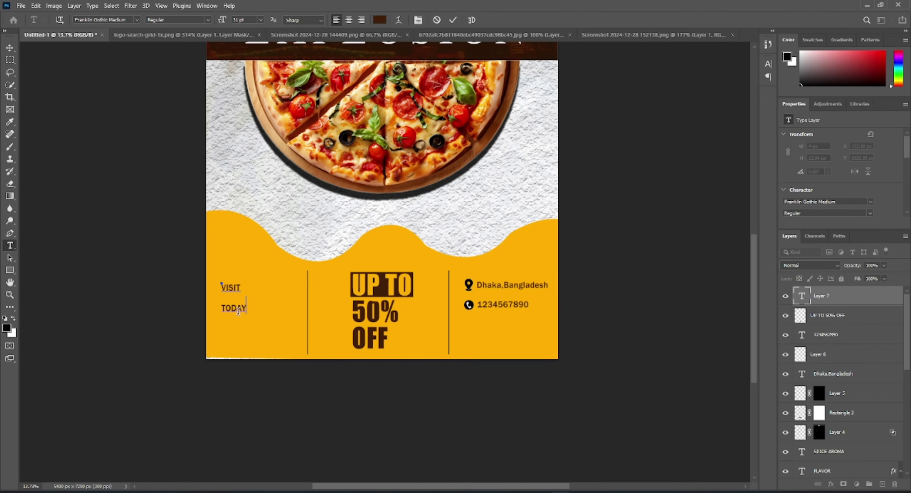
key(ctrl+a)
click(768, 64)
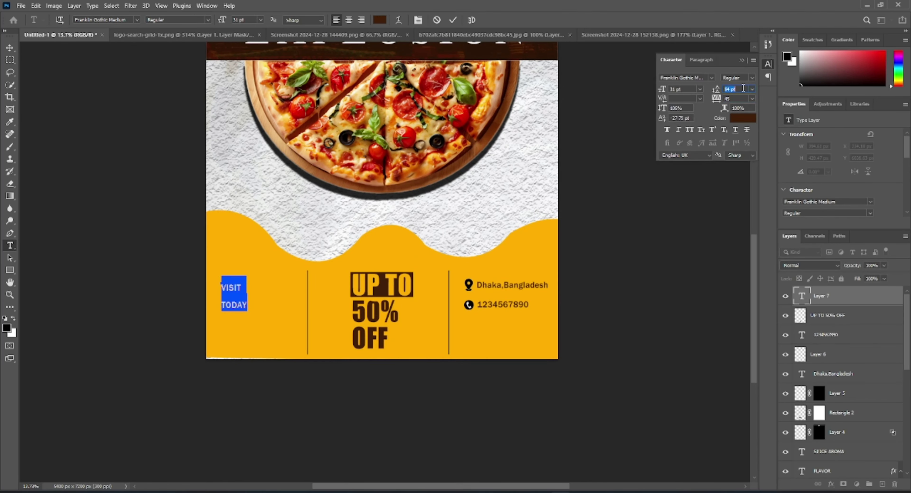
click(704, 78)
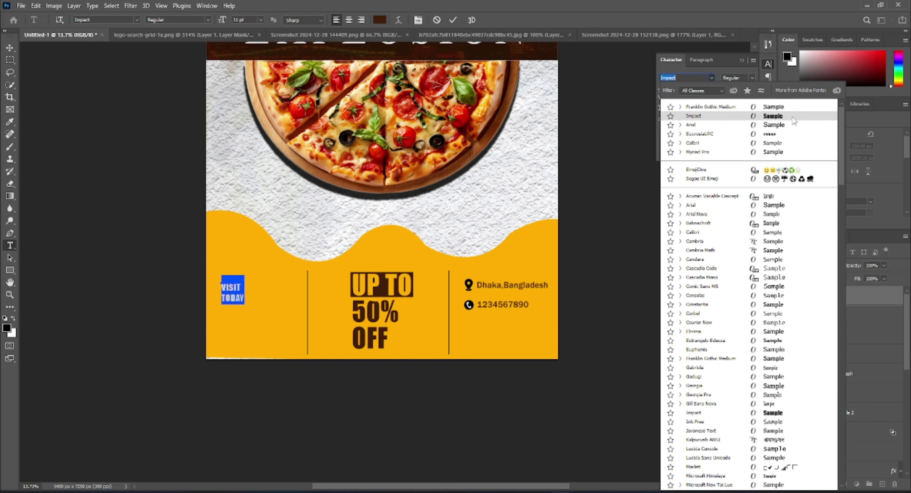
click(787, 117)
- Enlarge the VISIT TODAY text, tilt it upward and position it in the space before the first divider line
click(12, 47)
key(ctrl+t)
drag(244, 303, 288, 349)
drag(252, 301, 288, 317)
drag(319, 360, 290, 306)
drag(247, 289, 277, 313)
drag(272, 260, 280, 260)
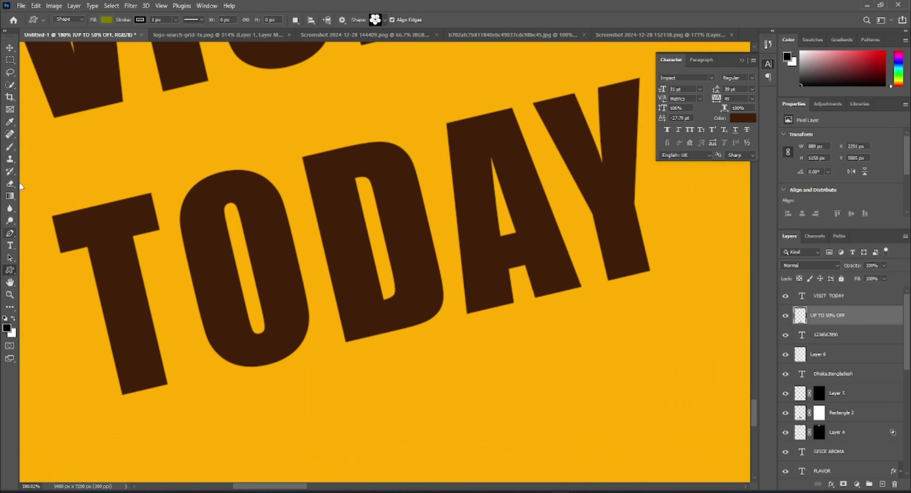
- Draw a small closed four-point path across the opening of the O in TODAY and convert it to a selection
click(9, 233)
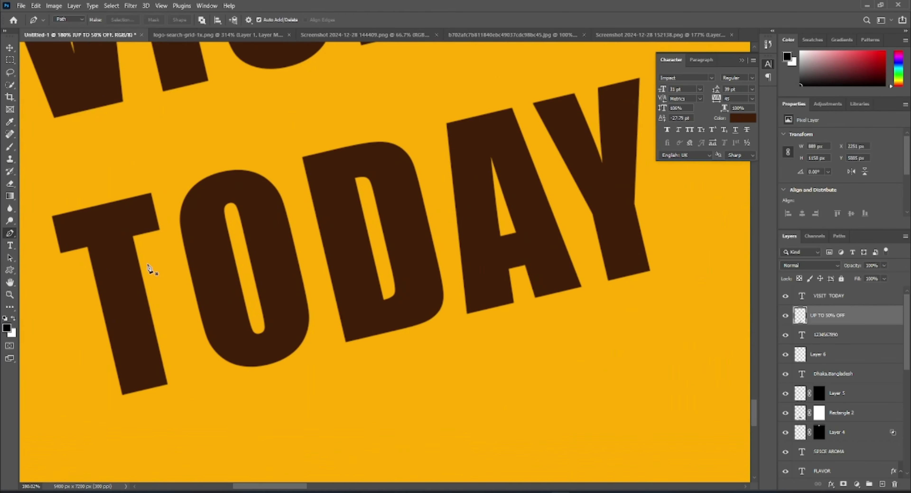
click(826, 295)
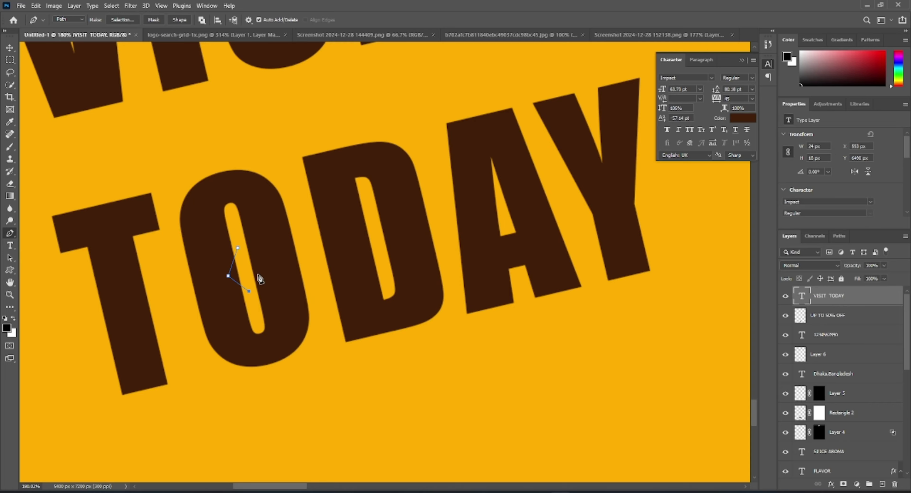
right_click(239, 268)
click(264, 308)
click(498, 133)
- Rasterize the VISIT TODAY text layer and erase the selected notch from the O in TODAY
click(9, 184)
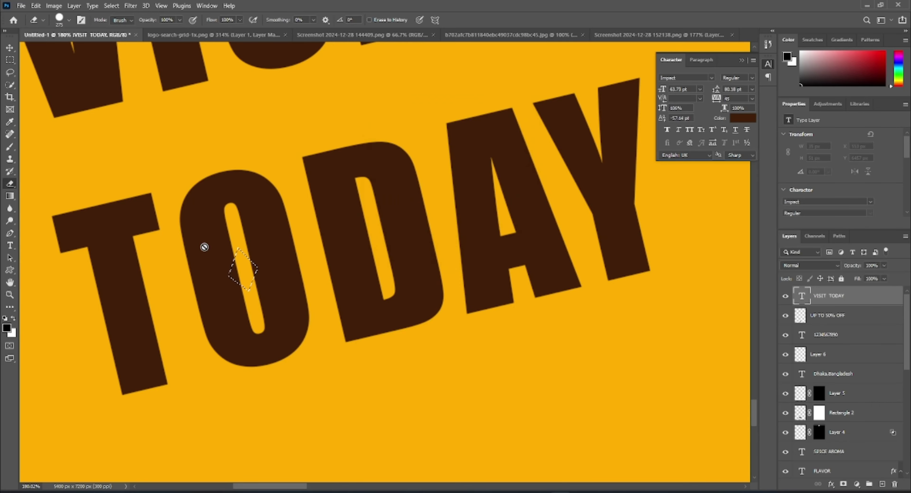
click(240, 262)
key(Return)
click(259, 264)
click(10, 46)
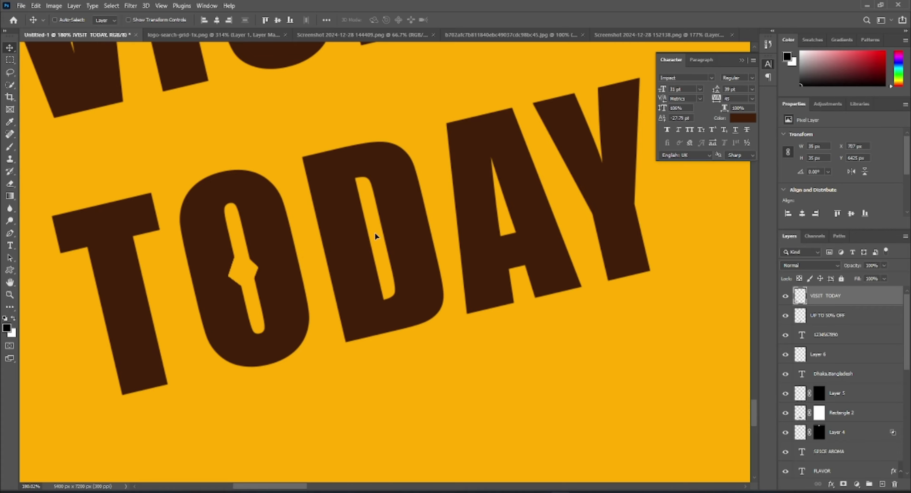
- Give the VISIT TODAY layer a Drop Shadow effect and review the whole poster
scroll(244, 216, down, 1)
key(m)
scroll(234, 226, down, 5)
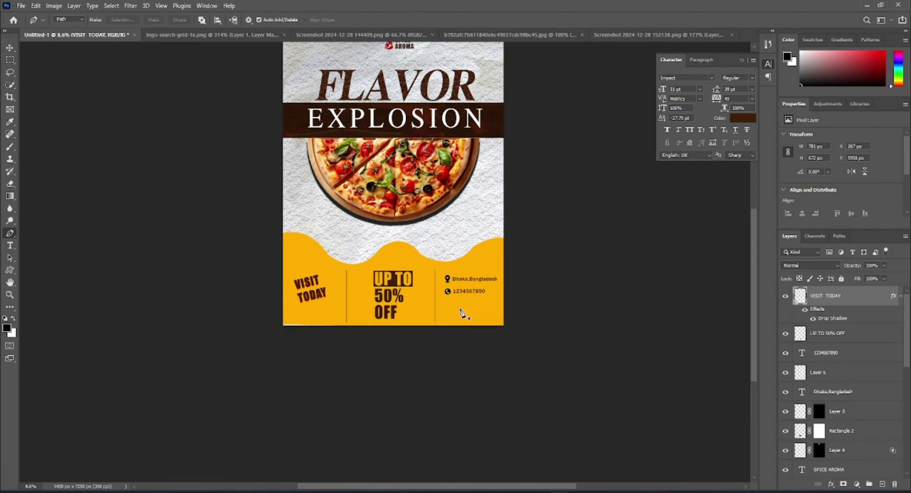
scroll(464, 314, up, 3)
scroll(464, 315, down, 3)
scroll(368, 264, up, 1)
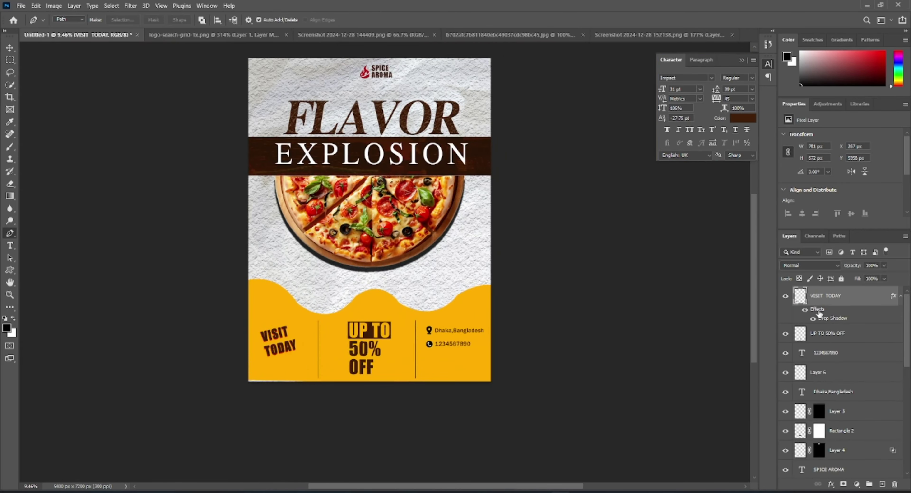
- Group all the poster layers from VISIT TODAY down to the textured paper layer
scroll(860, 380, down, 10)
shift+click(840, 415)
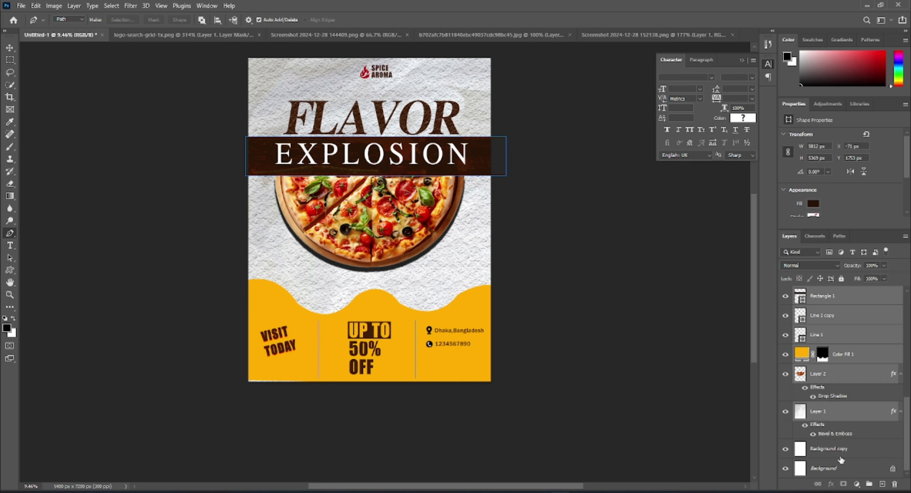
click(869, 483)
click(842, 390)
- Add a Brightness/Contrast adjustment with brightness 4 and contrast -6, then a Vibrance adjustment above the group
click(857, 484)
click(856, 347)
scroll(519, 248, up, 1)
drag(839, 162, 834, 181)
click(857, 483)
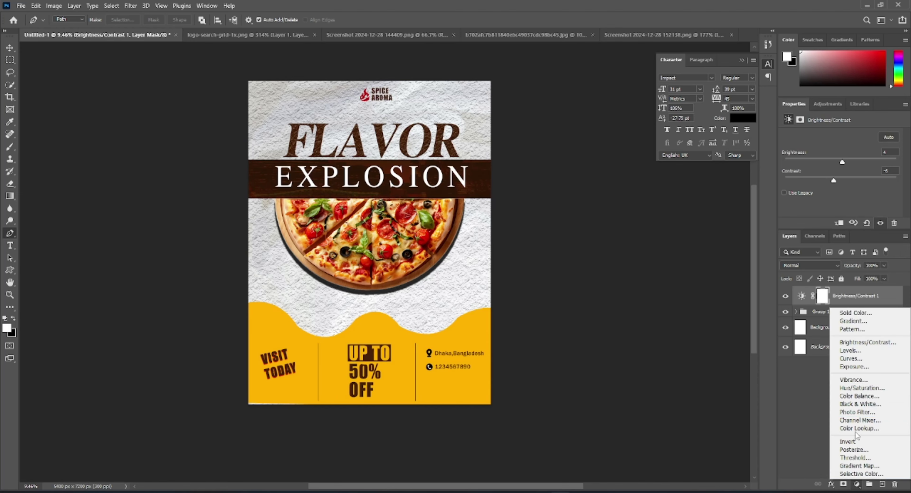
click(854, 379)
mouse_move(841, 143)
mouse_down()
mouse_move(857, 143)
mouse_move(878, 164)
mouse_move(812, 161)
mouse_move(842, 149)
mouse_up()
- Select the orange wave fill layer and add a Color Balance adjustment above it
click(4, 50)
click(278, 388)
click(857, 483)
click(852, 398)
- Add a second Vibrance adjustment and a second Color Balance adjustment above the orange fill, shifting the midtones toward blue
scroll(844, 404, down, 3)
click(855, 484)
click(856, 382)
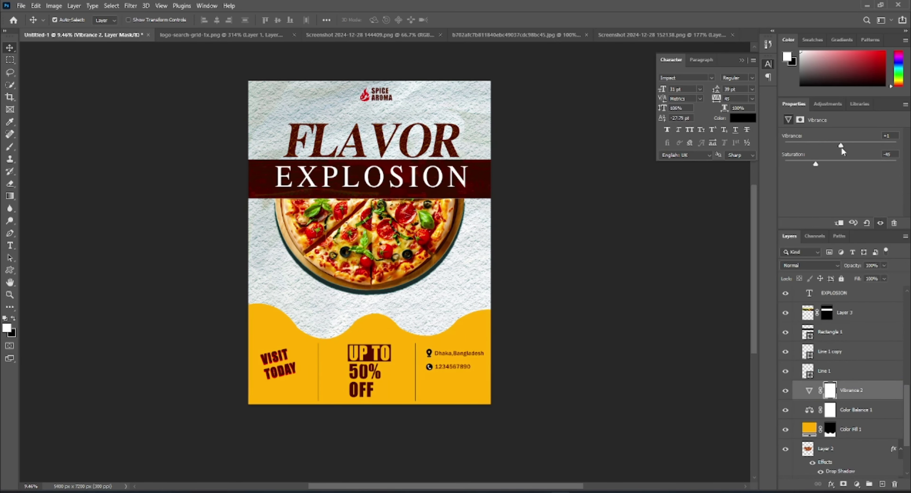
click(857, 483)
click(853, 397)
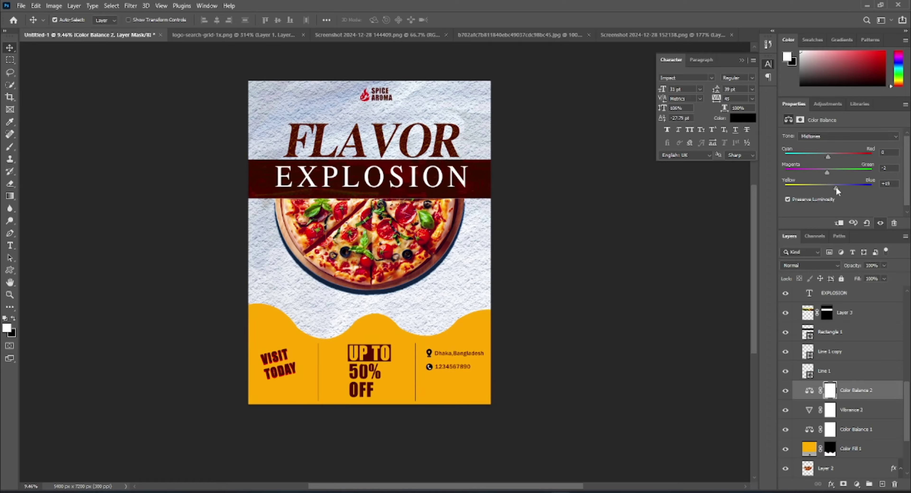
click(842, 42)
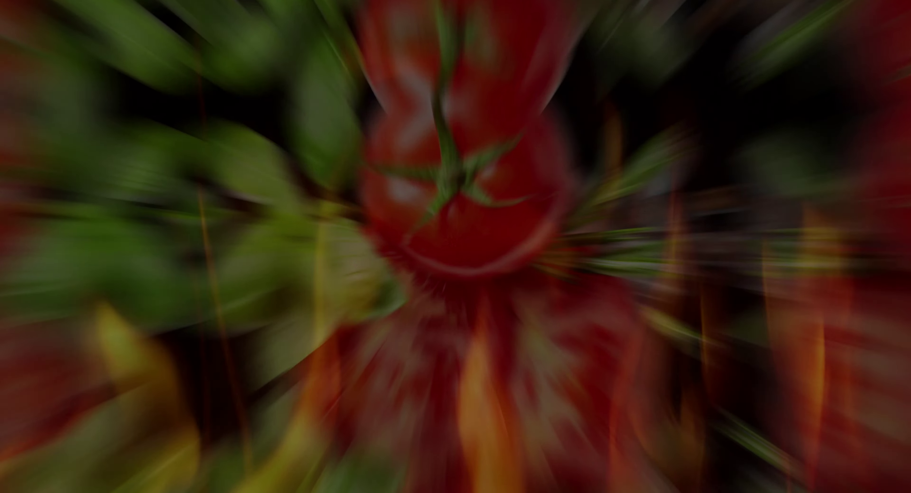